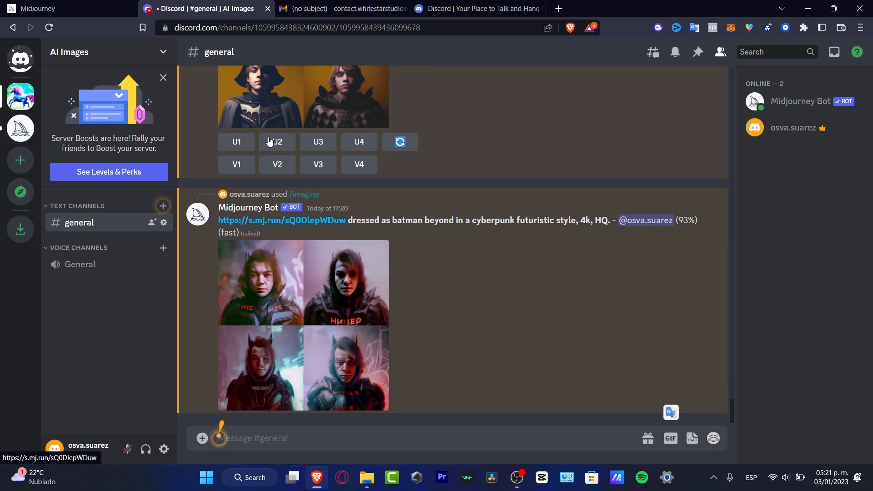
Step: Browse the general channel's history for the uploaded portrait, the Midjourney settings and the generated image grids
{"action": "scroll", "coordinate": [364, 288], "scroll_direction": "up", "scroll_amount": 8}
{"action": "scroll", "coordinate": [365, 288], "scroll_direction": "up", "scroll_amount": 8}
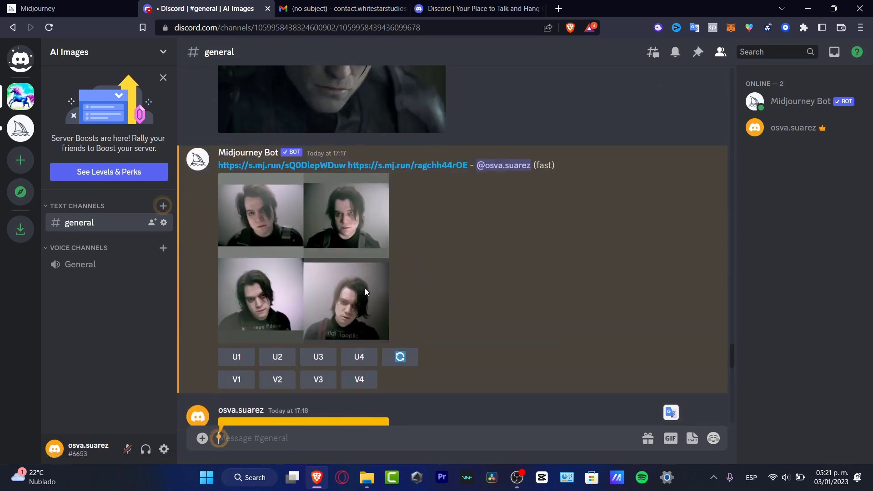
{"action": "scroll", "coordinate": [368, 292], "scroll_direction": "down", "scroll_amount": 3}
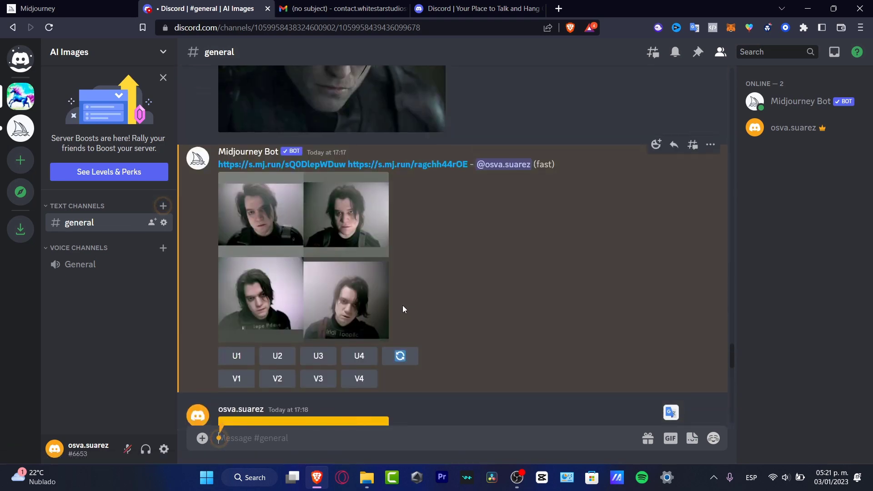
{"action": "scroll", "coordinate": [402, 305], "scroll_direction": "down", "scroll_amount": 7}
{"action": "scroll", "coordinate": [403, 306], "scroll_direction": "up", "scroll_amount": 3}
{"action": "scroll", "coordinate": [403, 307], "scroll_direction": "up", "scroll_amount": 10}
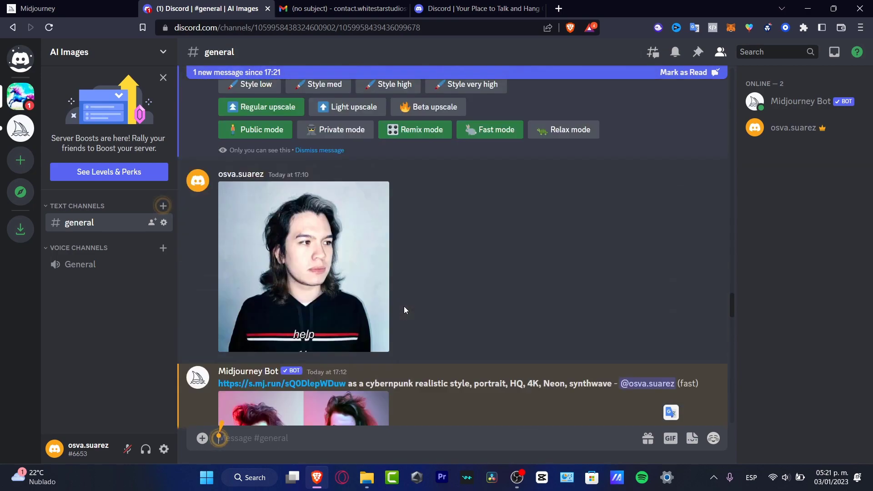
{"action": "scroll", "coordinate": [405, 309], "scroll_direction": "down", "scroll_amount": 10}
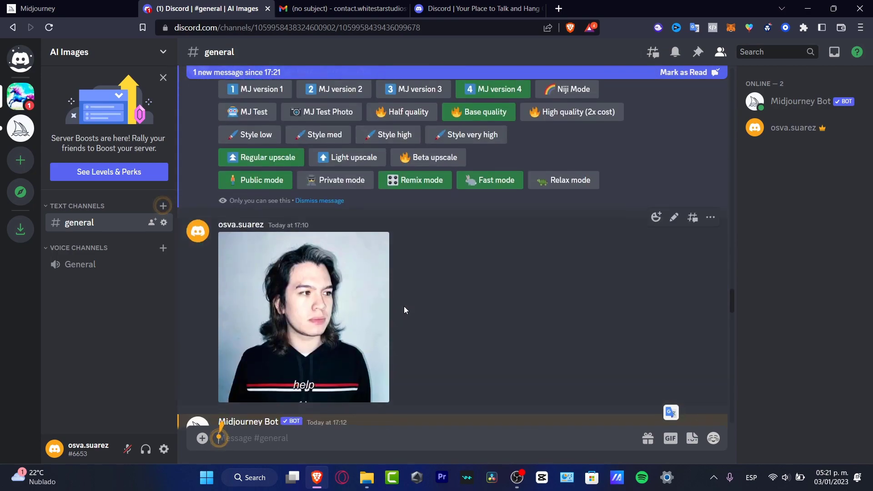
{"action": "scroll", "coordinate": [405, 309], "scroll_direction": "down", "scroll_amount": 10}
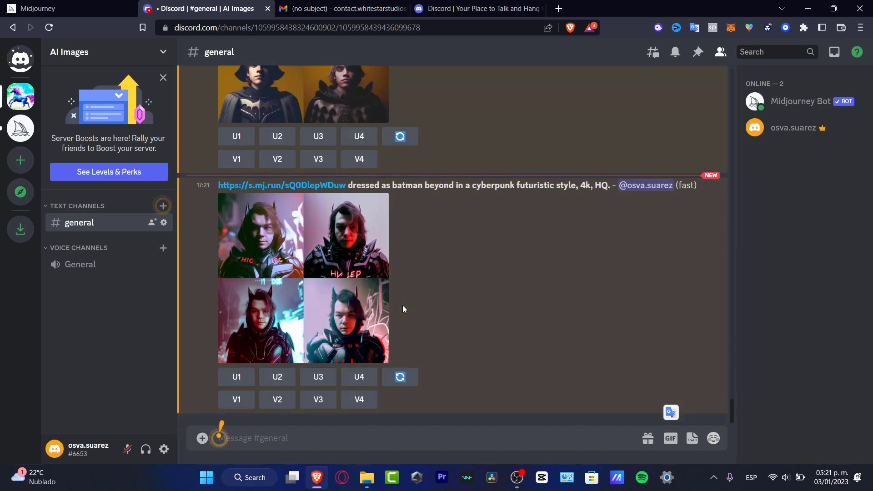
{"action": "scroll", "coordinate": [402, 309], "scroll_direction": "up", "scroll_amount": 4}
Step: View the open Midjourney and Discord home pages, and return to the AI Images server
{"action": "left_click", "coordinate": [72, 6]}
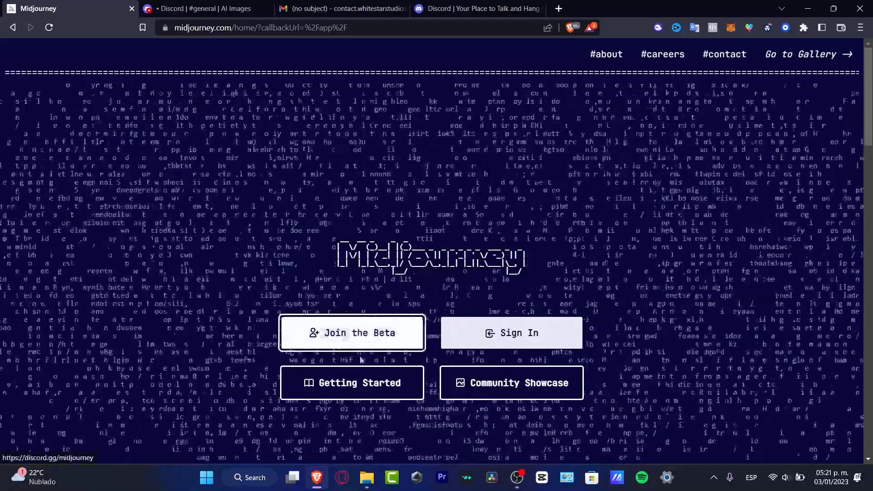
{"action": "left_click", "coordinate": [420, 6]}
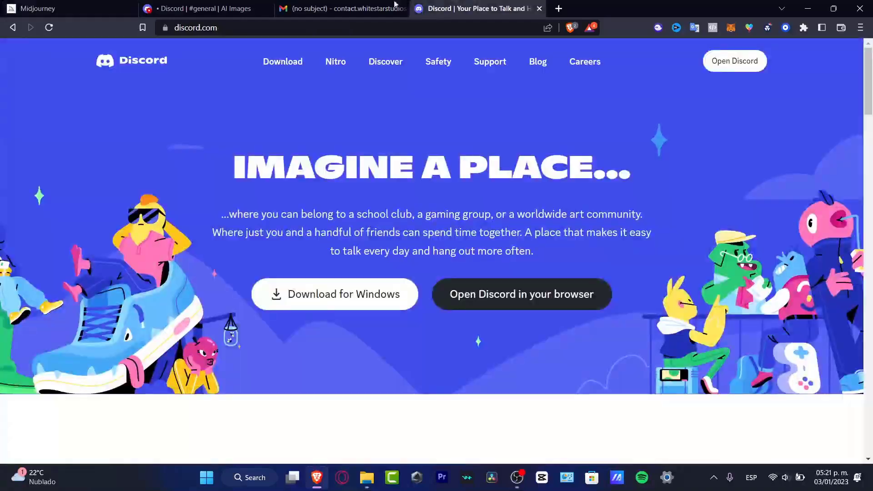
{"action": "left_click", "coordinate": [212, 4]}
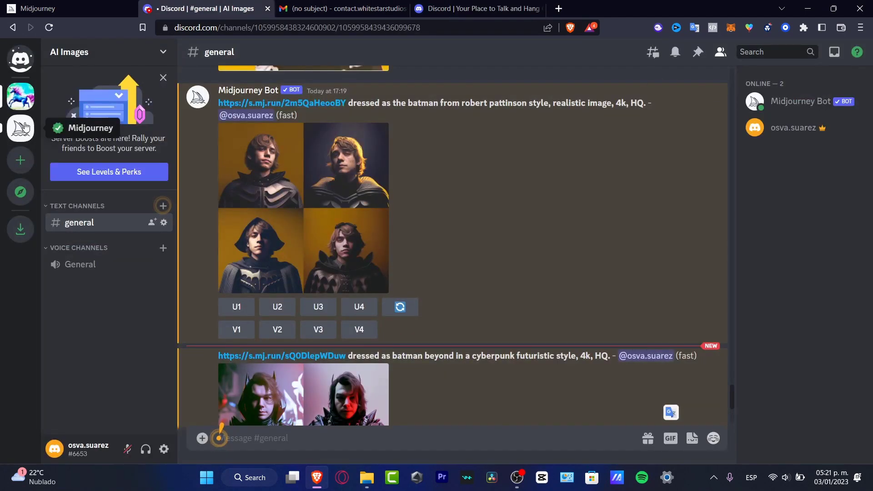
Step: Open the Midjourney server's newbies-154 channel and look through the prompts and images posted by other members
{"action": "key", "text": "ctrl+alt+Down"}
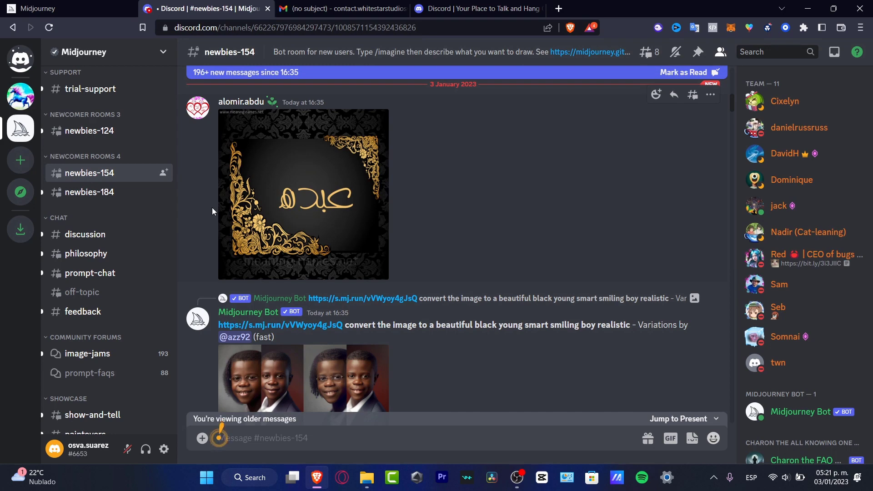
{"action": "scroll", "coordinate": [486, 241], "scroll_direction": "down", "scroll_amount": 10}
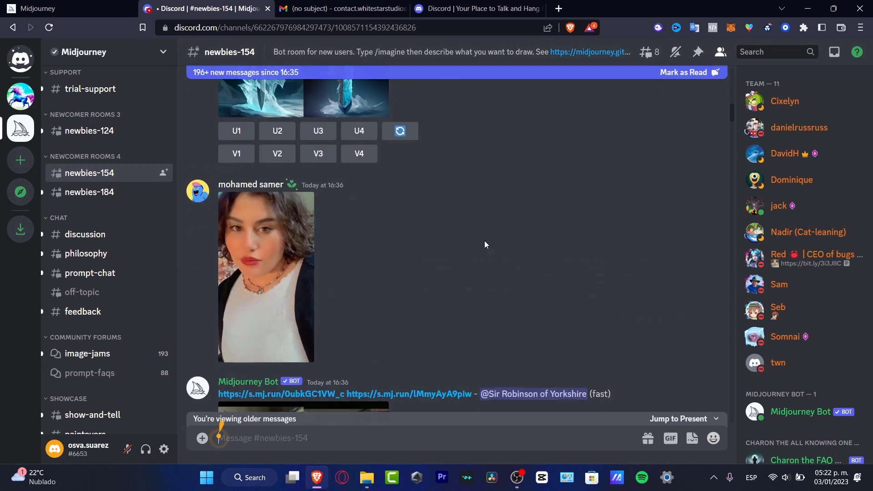
{"action": "scroll", "coordinate": [484, 245], "scroll_direction": "down", "scroll_amount": 10}
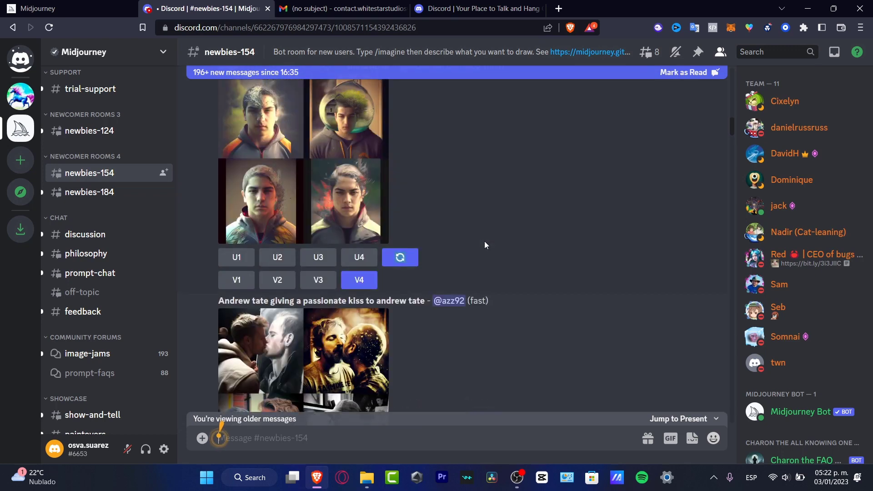
{"action": "scroll", "coordinate": [484, 245], "scroll_direction": "down", "scroll_amount": 3}
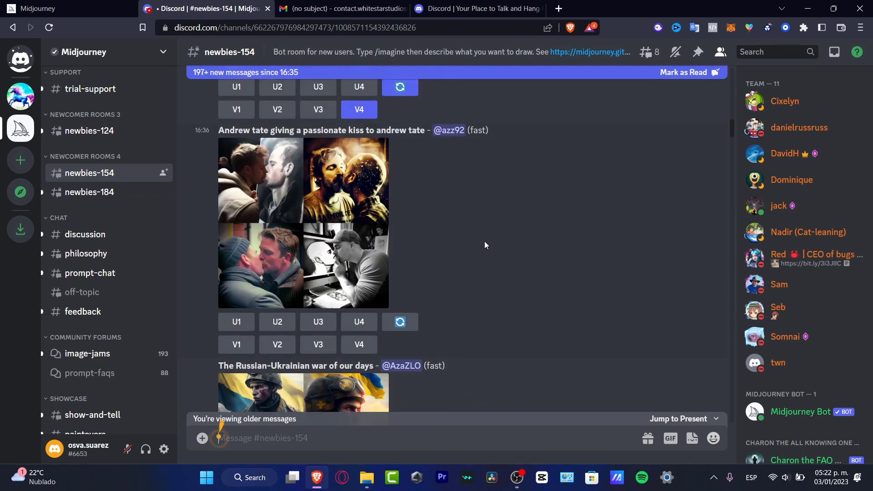
{"action": "scroll", "coordinate": [485, 243], "scroll_direction": "down", "scroll_amount": 6}
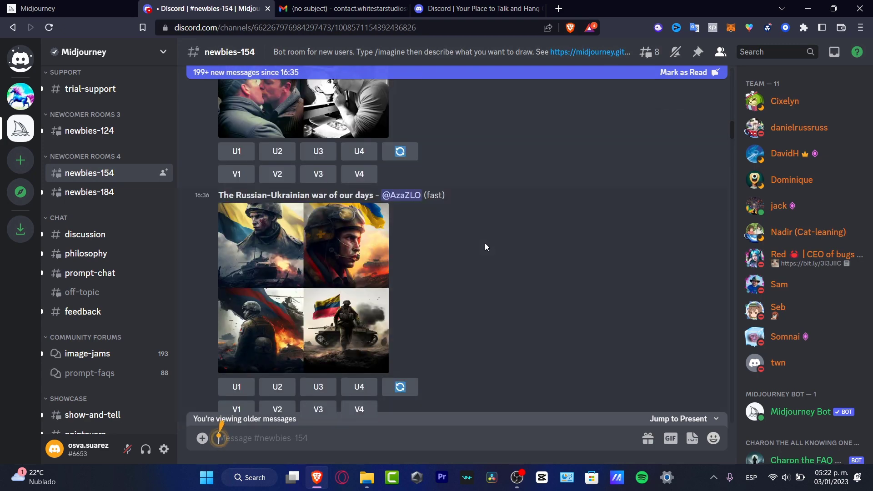
{"action": "scroll", "coordinate": [486, 248], "scroll_direction": "down", "scroll_amount": 10}
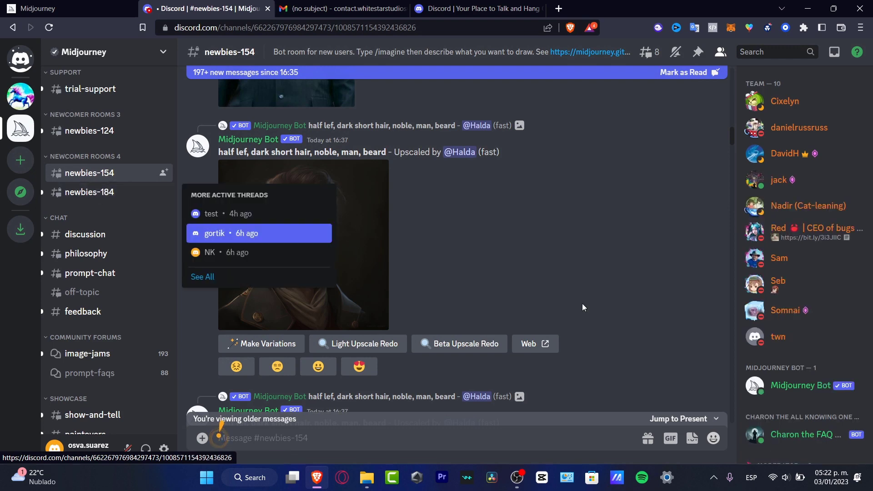
{"action": "left_click", "coordinate": [811, 392]}
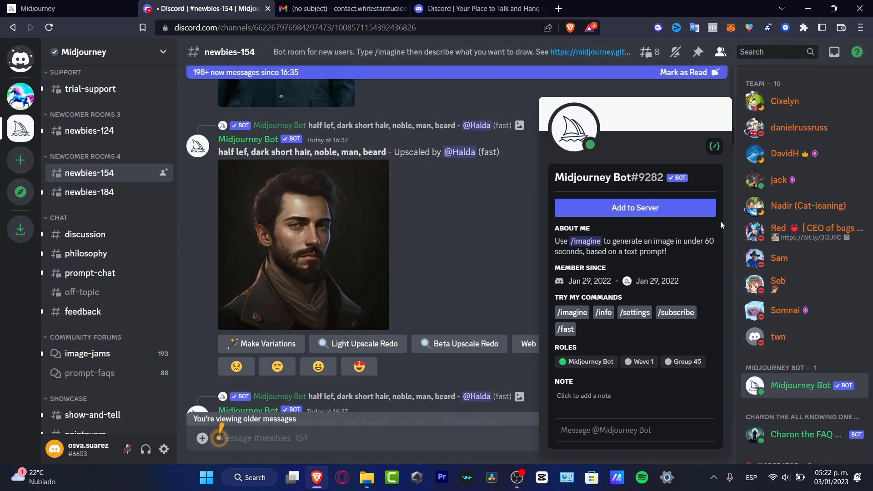
{"action": "left_click", "coordinate": [657, 211]}
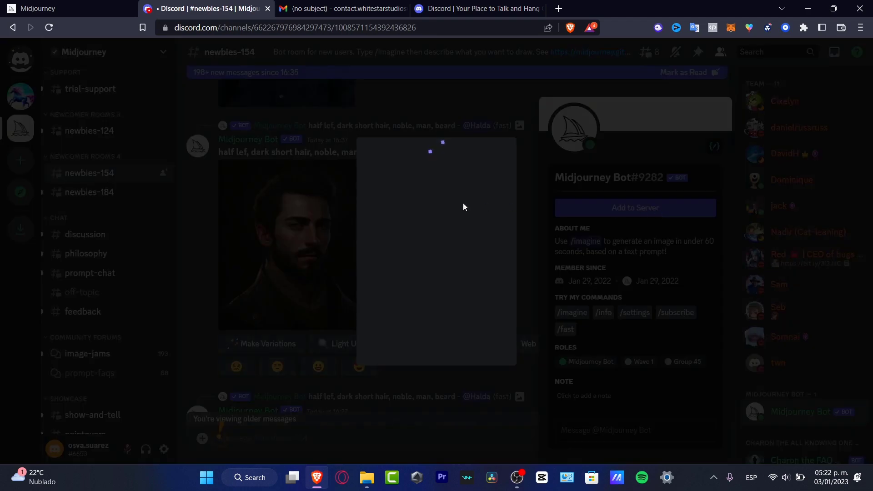
{"action": "left_click", "coordinate": [279, 251]}
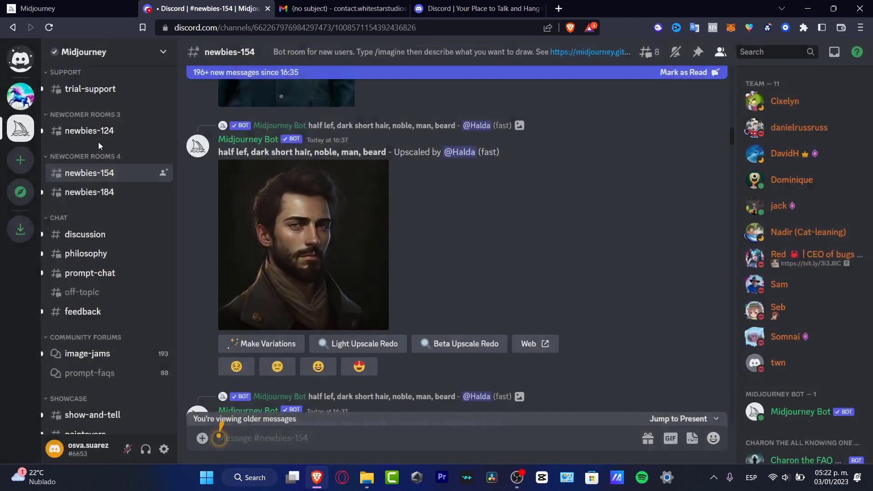
Step: Return to the AI Images server and examine the Midjourney Bot's join message and /info reply in the general channel
{"action": "left_click", "coordinate": [21, 97]}
{"action": "scroll", "coordinate": [334, 303], "scroll_direction": "up", "scroll_amount": 15}
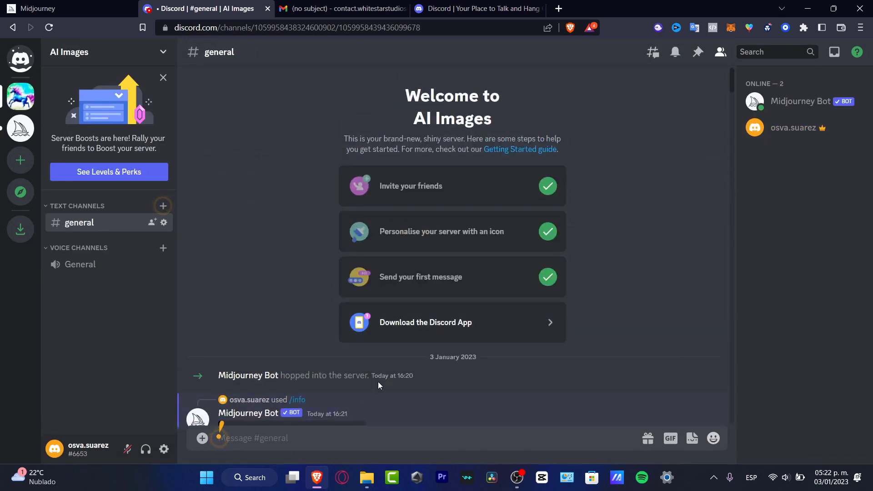
{"action": "scroll", "coordinate": [367, 358], "scroll_direction": "down", "scroll_amount": 4}
{"action": "left_click_drag", "start_coordinate": [251, 250], "coordinate": [464, 208]}
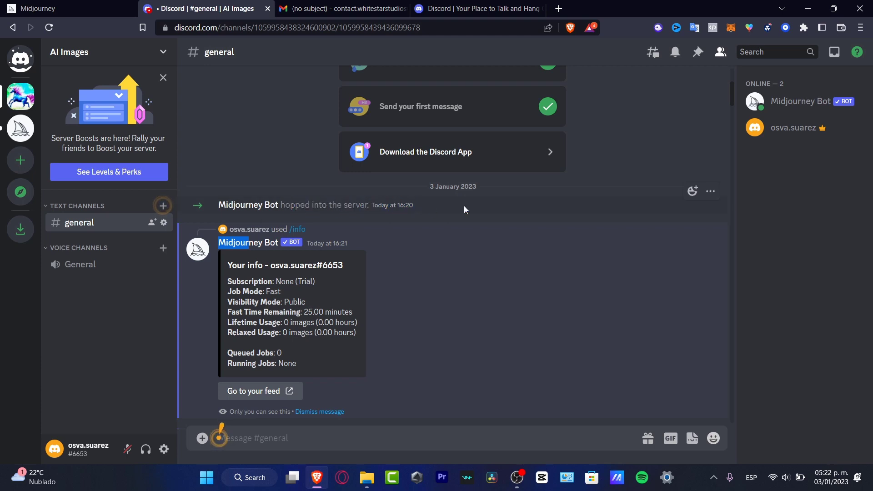
{"action": "left_click", "coordinate": [464, 208]}
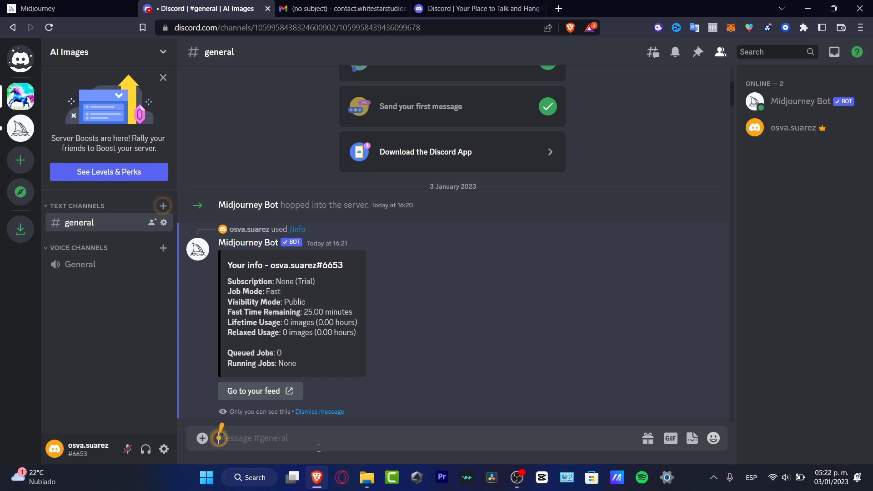
Step: Bring up the slash command list in the general channel, review the available commands, and close the list
{"action": "type", "text": "/"}
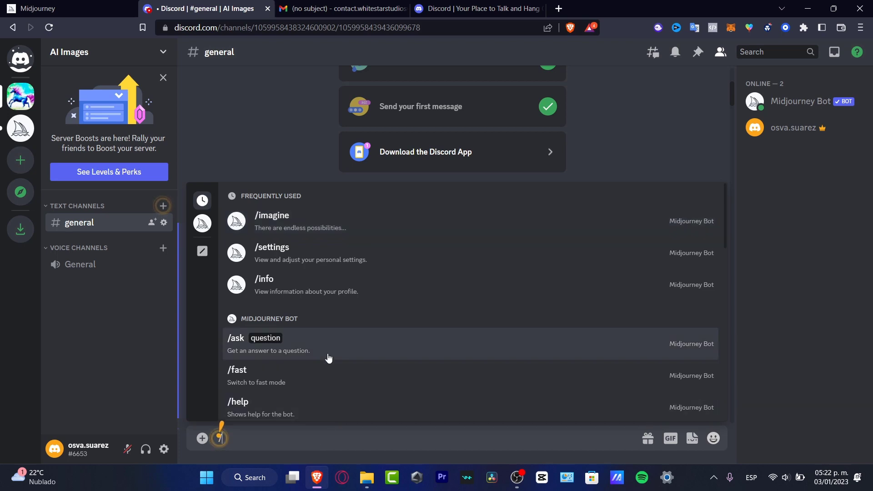
{"action": "scroll", "coordinate": [402, 329], "scroll_direction": "down", "scroll_amount": 4}
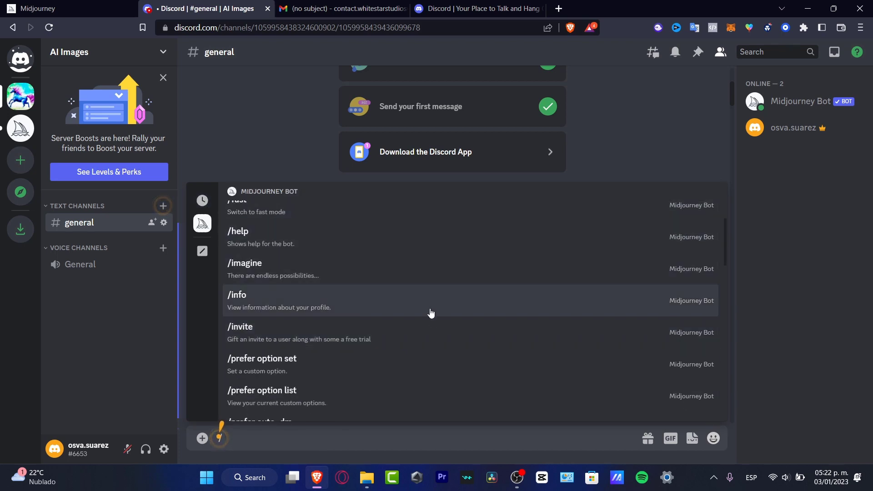
{"action": "scroll", "coordinate": [446, 383], "scroll_direction": "down", "scroll_amount": 4}
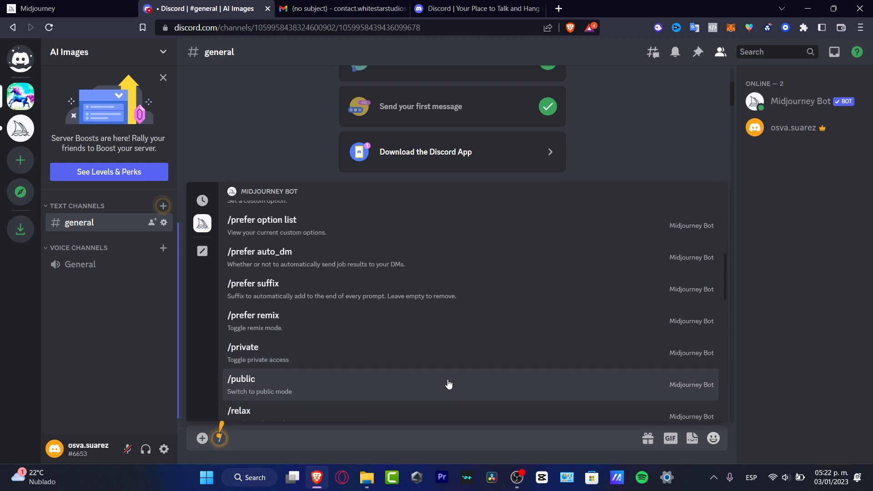
{"action": "scroll", "coordinate": [449, 384], "scroll_direction": "down", "scroll_amount": 15}
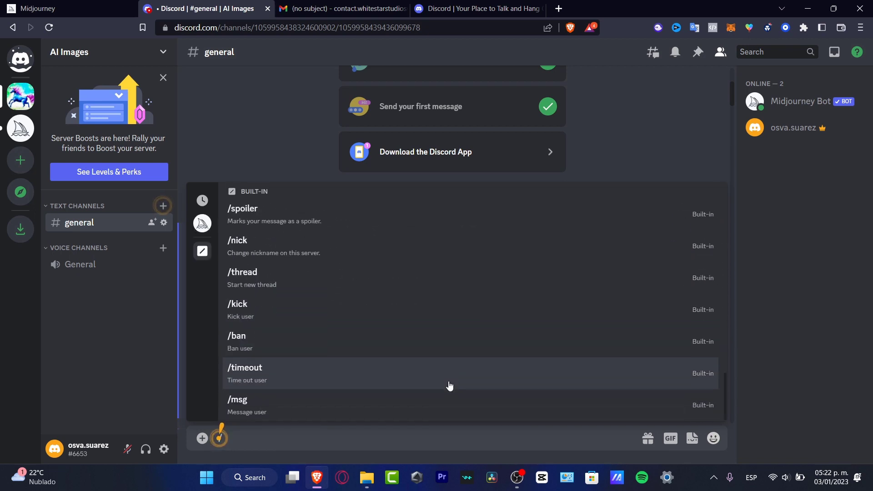
{"action": "scroll", "coordinate": [449, 385], "scroll_direction": "up", "scroll_amount": 15}
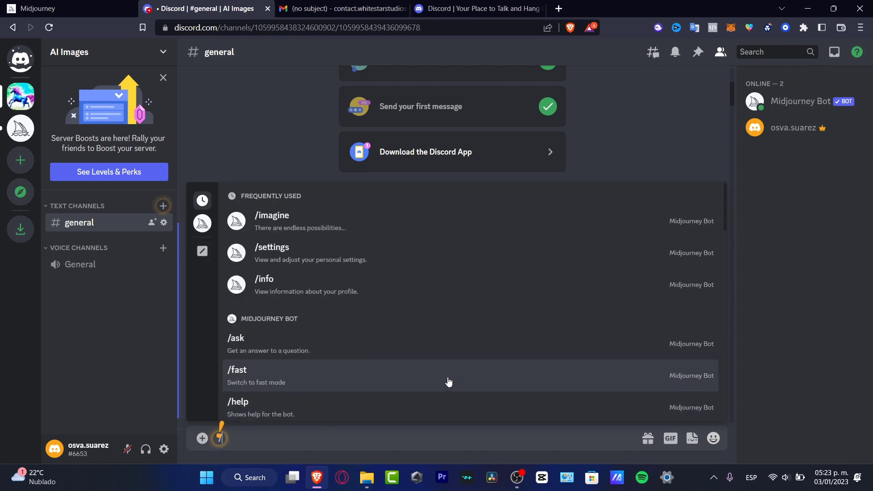
{"action": "left_click", "coordinate": [634, 172]}
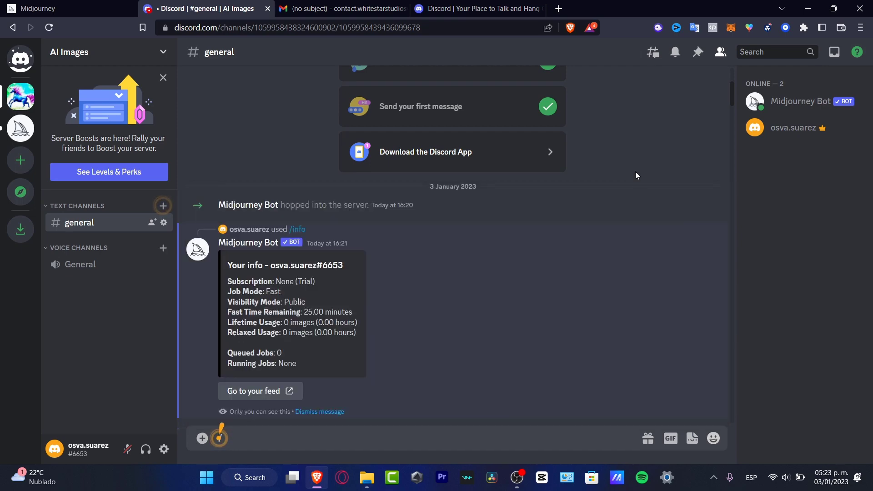
Step: Compare the original uploaded portrait with the image grids generated from it in the general channel
{"action": "scroll", "coordinate": [636, 192], "scroll_direction": "down", "scroll_amount": 10}
{"action": "scroll", "coordinate": [636, 194], "scroll_direction": "down", "scroll_amount": 15}
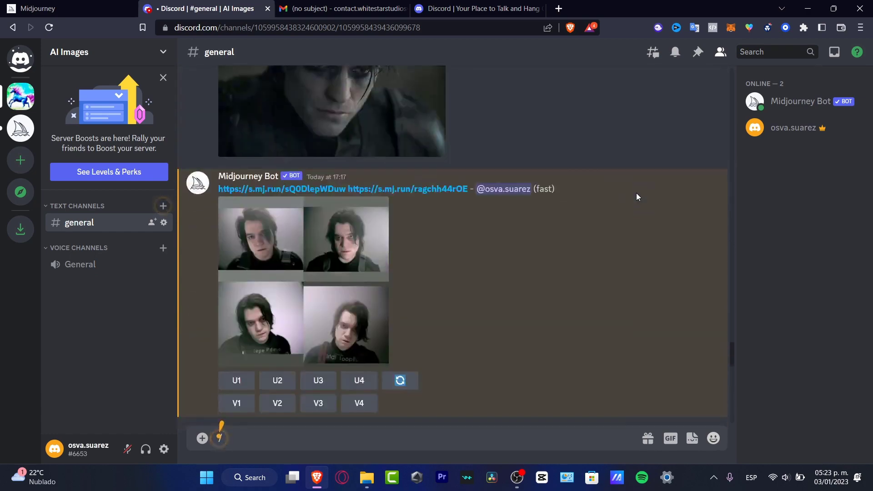
{"action": "scroll", "coordinate": [636, 196], "scroll_direction": "down", "scroll_amount": 3}
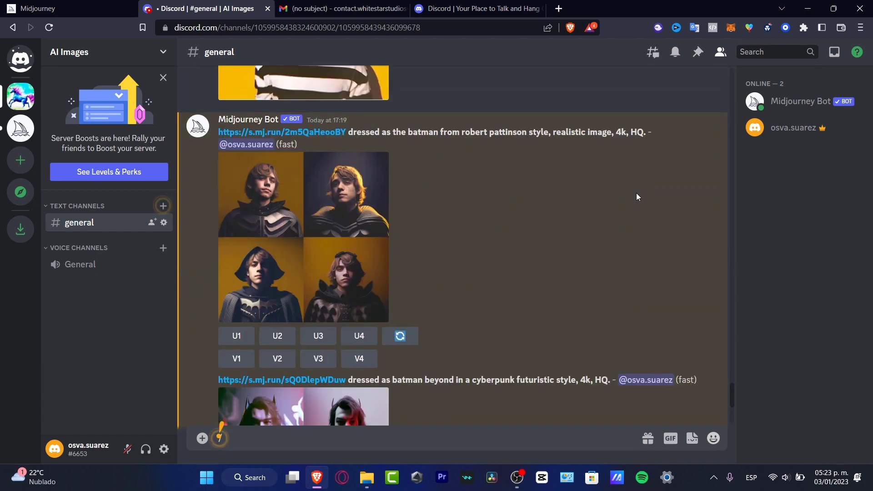
{"action": "scroll", "coordinate": [637, 196], "scroll_direction": "up", "scroll_amount": 10}
{"action": "scroll", "coordinate": [636, 192], "scroll_direction": "up", "scroll_amount": 10}
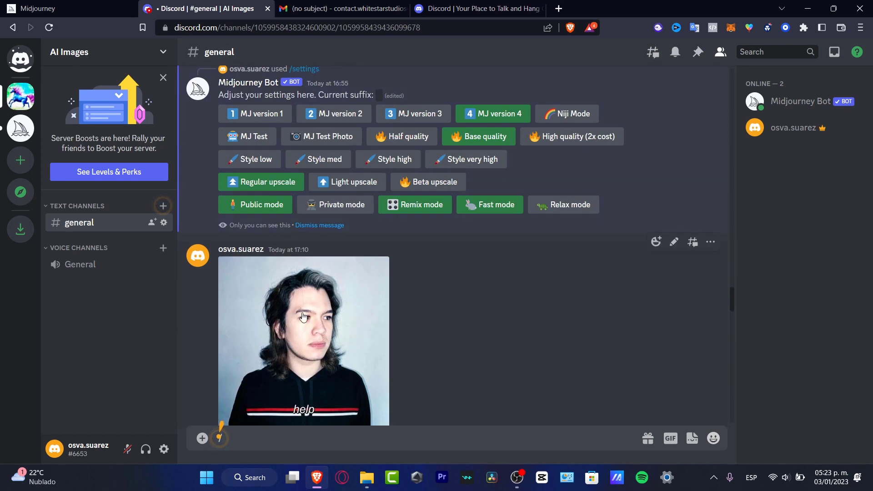
{"action": "scroll", "coordinate": [304, 317], "scroll_direction": "down", "scroll_amount": 15}
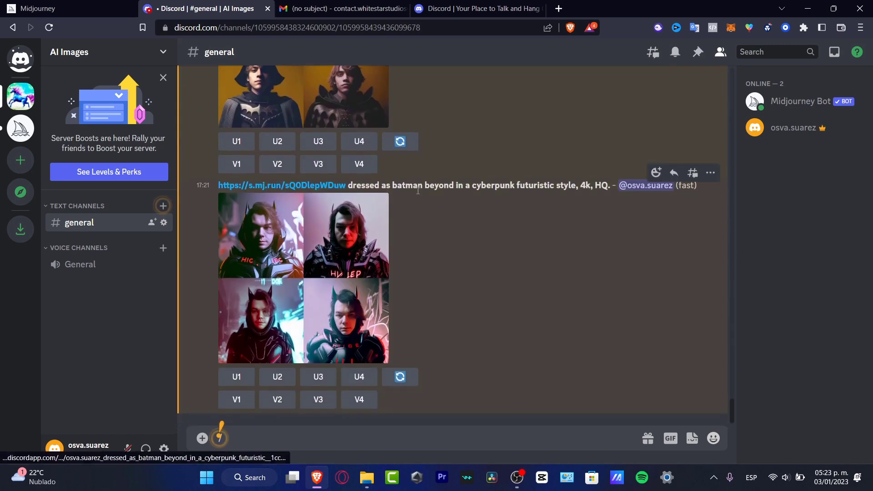
Step: Highlight the "dressed as batman beyond in a cyberpunk futuristic style, 4k, HQ." prompt and view its image grid enlarged
{"action": "left_click_drag", "start_coordinate": [397, 186], "coordinate": [599, 183]}
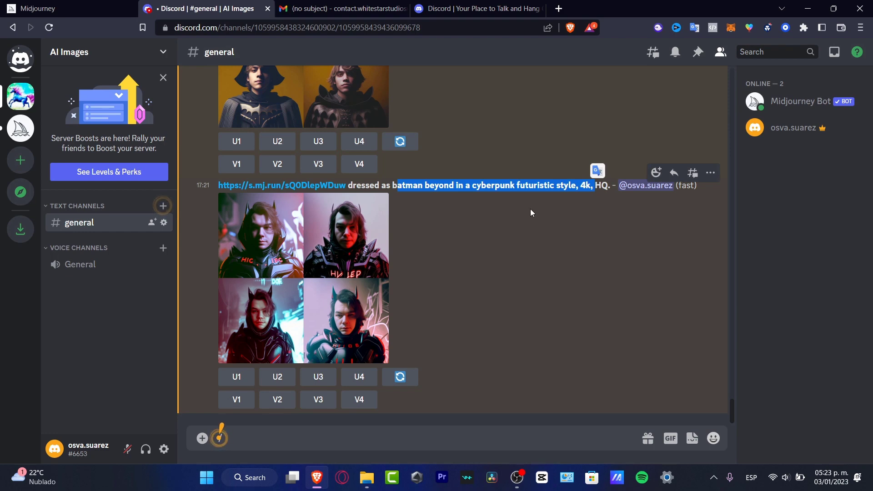
{"action": "left_click_drag", "start_coordinate": [357, 185], "coordinate": [600, 184]}
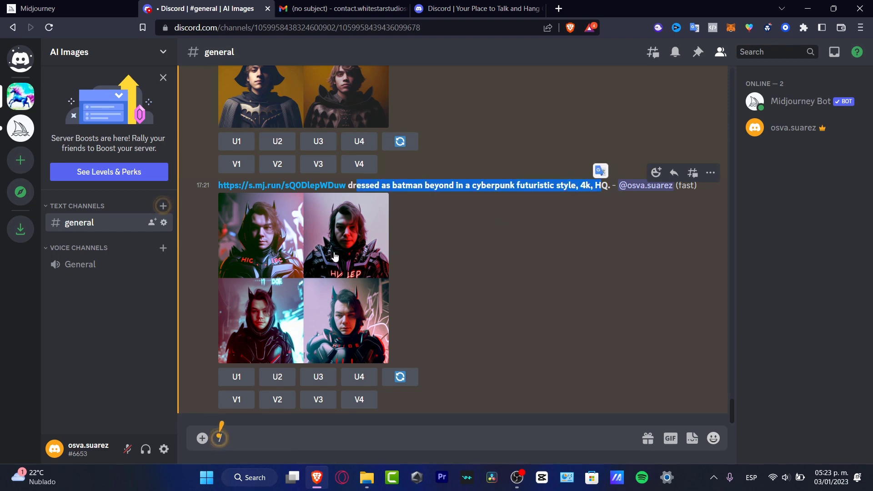
{"action": "left_click", "coordinate": [328, 257]}
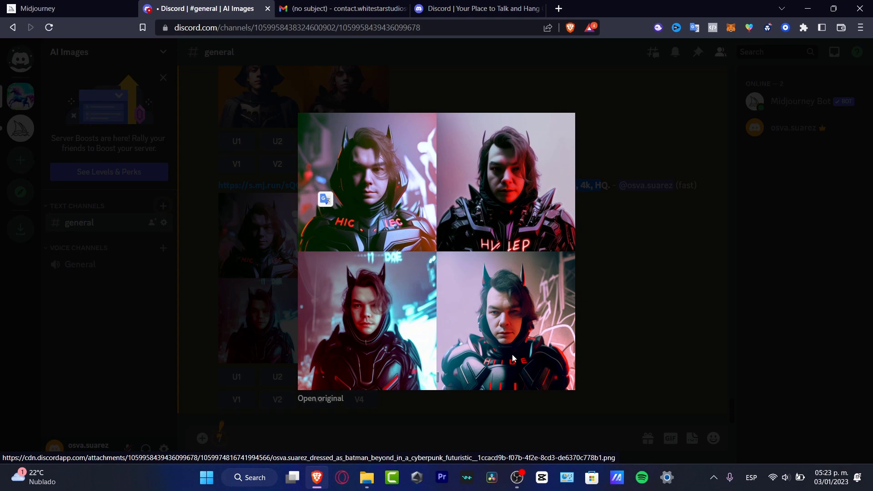
{"action": "left_click", "coordinate": [642, 272]}
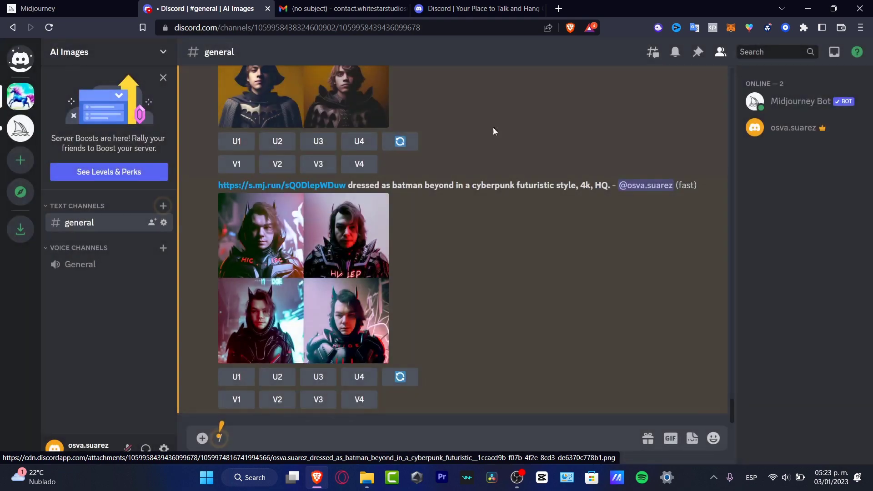
Step: Open a new browser tab and return to the AI Images general channel
{"action": "left_click", "coordinate": [558, 9]}
{"action": "left_click", "coordinate": [223, 6]}
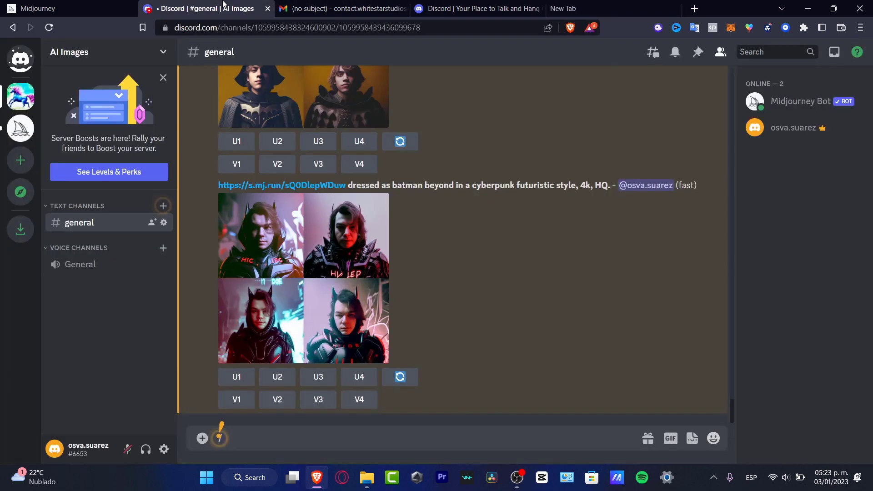
Step: Highlight "batman beyond in a cyberpunk futuristic style" in the last prompt and search the web for "batman beyond" images
{"action": "left_click_drag", "start_coordinate": [393, 185], "coordinate": [578, 191]}
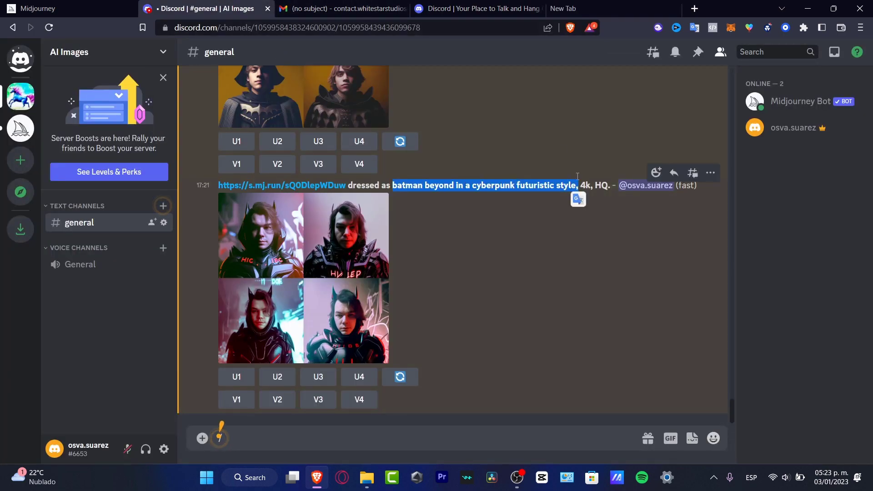
{"action": "left_click", "coordinate": [564, 9]}
{"action": "left_click", "coordinate": [448, 28]}
{"action": "type", "text": "batman beyond"}
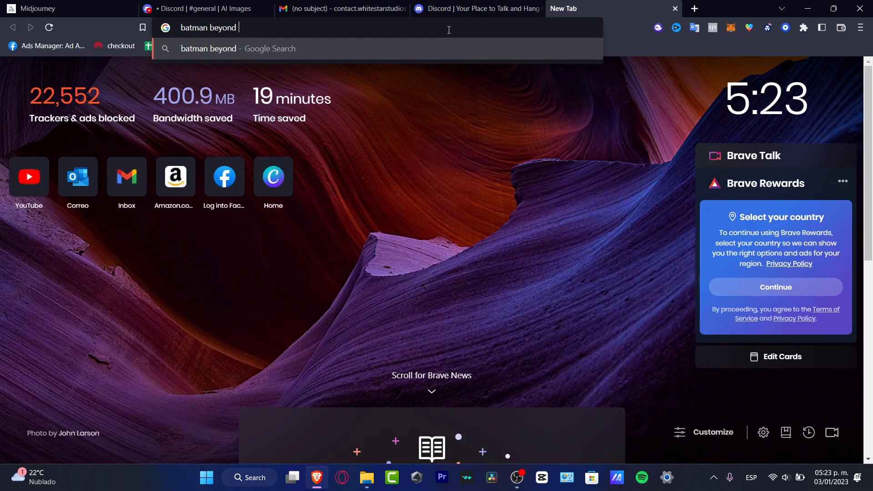
{"action": "key", "text": "Return"}
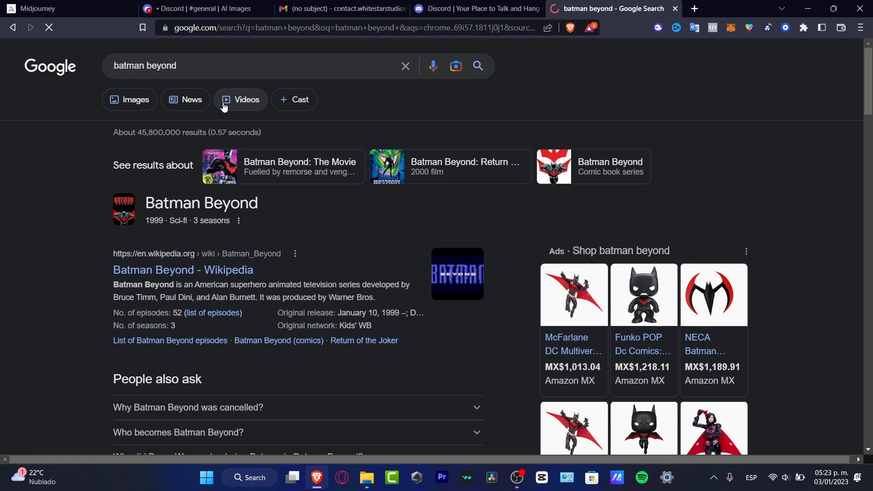
{"action": "left_click", "coordinate": [131, 101]}
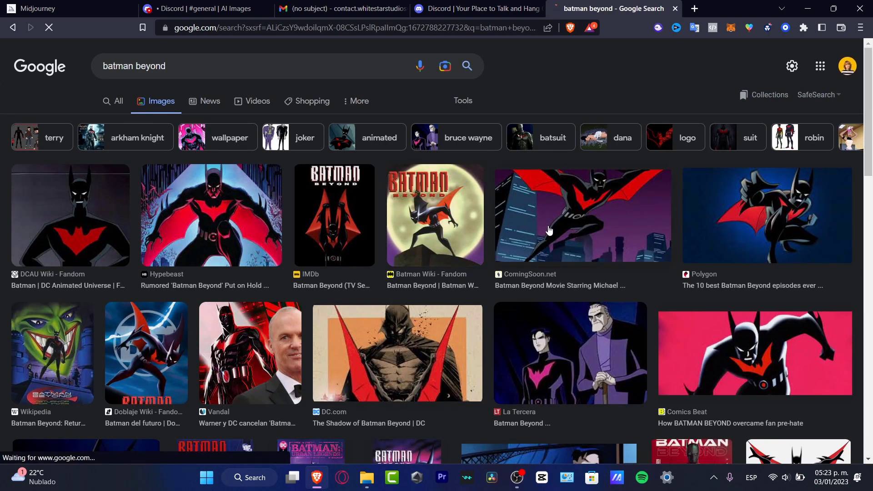
Step: Browse the Batman Beyond image results, previewing the eGames.news, Syfy and La Casa de EL pictures
{"action": "scroll", "coordinate": [552, 249], "scroll_direction": "down", "scroll_amount": 3}
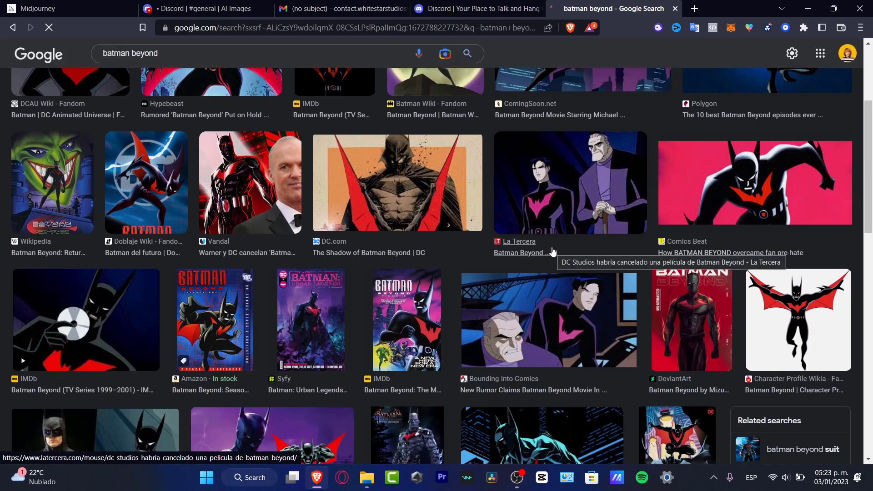
{"action": "scroll", "coordinate": [552, 250], "scroll_direction": "down", "scroll_amount": 3}
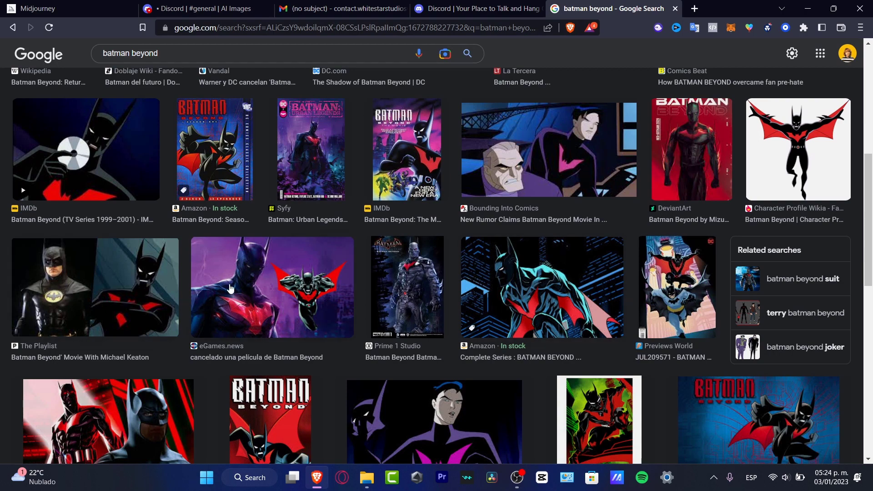
{"action": "left_click", "coordinate": [231, 288]}
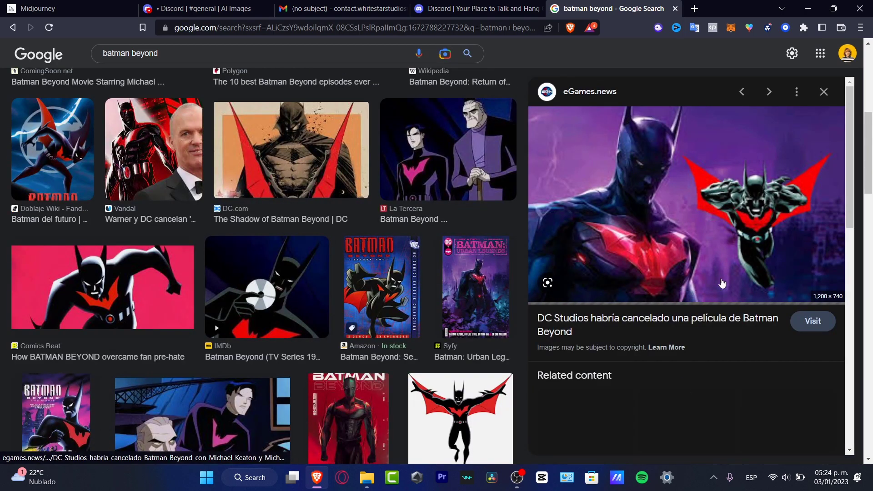
{"action": "scroll", "coordinate": [697, 288], "scroll_direction": "down", "scroll_amount": 7}
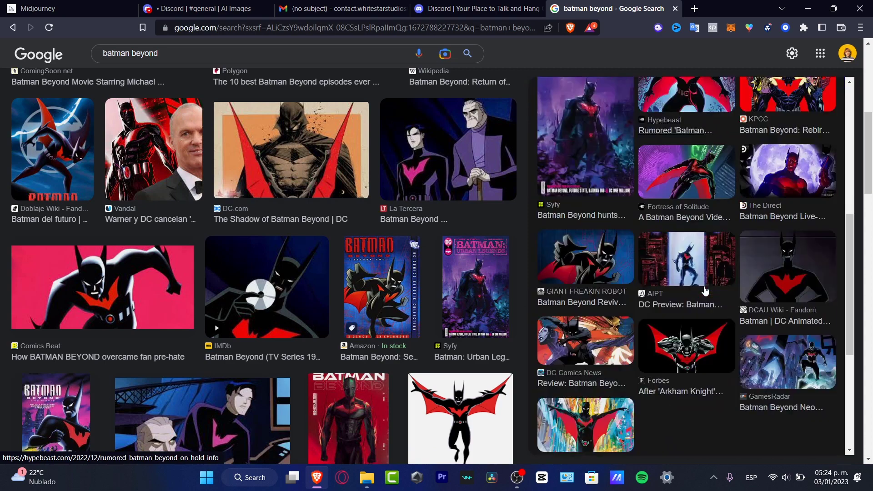
{"action": "left_click", "coordinate": [595, 130]}
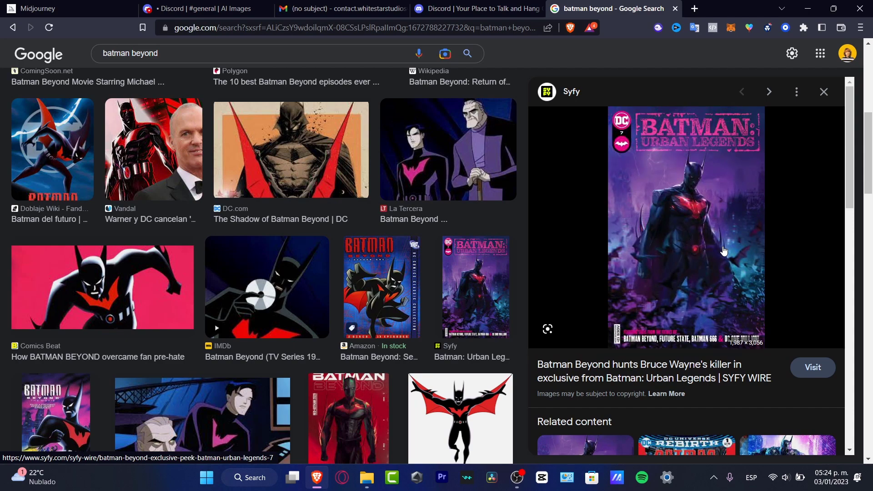
{"action": "scroll", "coordinate": [691, 377], "scroll_direction": "down", "scroll_amount": 3}
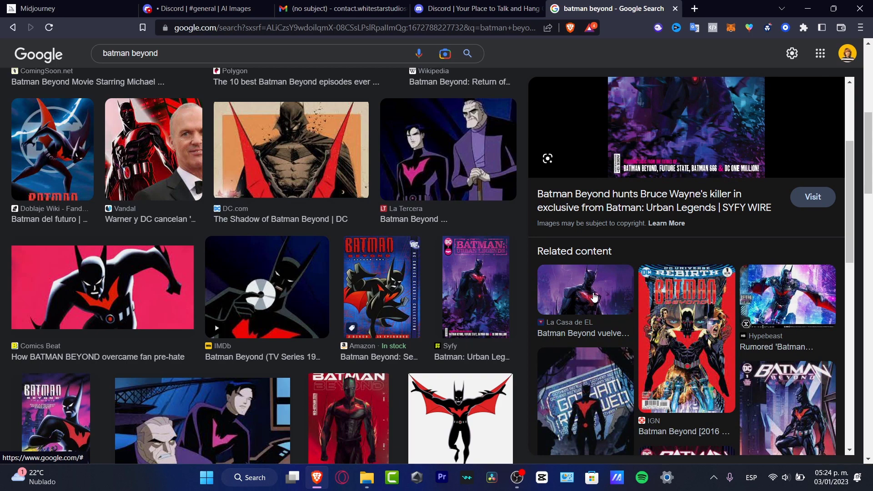
{"action": "left_click", "coordinate": [593, 298]}
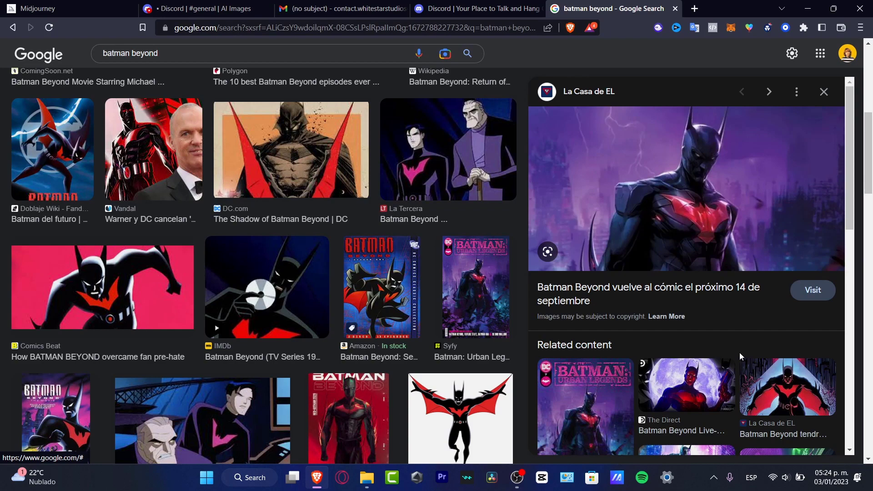
Step: Try to save the previewed La Casa de EL Batman picture as a WEBP file in the MODEL folder
{"action": "right_click", "coordinate": [655, 171]}
{"action": "left_click", "coordinate": [733, 314]}
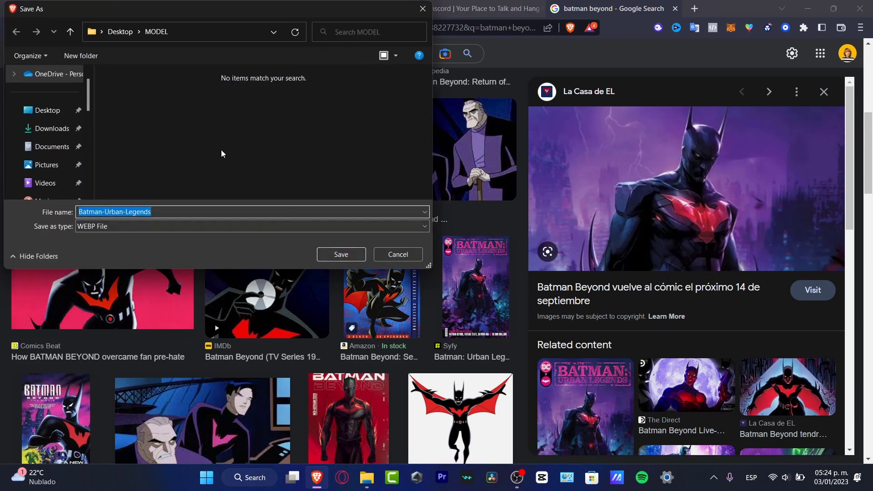
{"action": "left_click", "coordinate": [341, 254]}
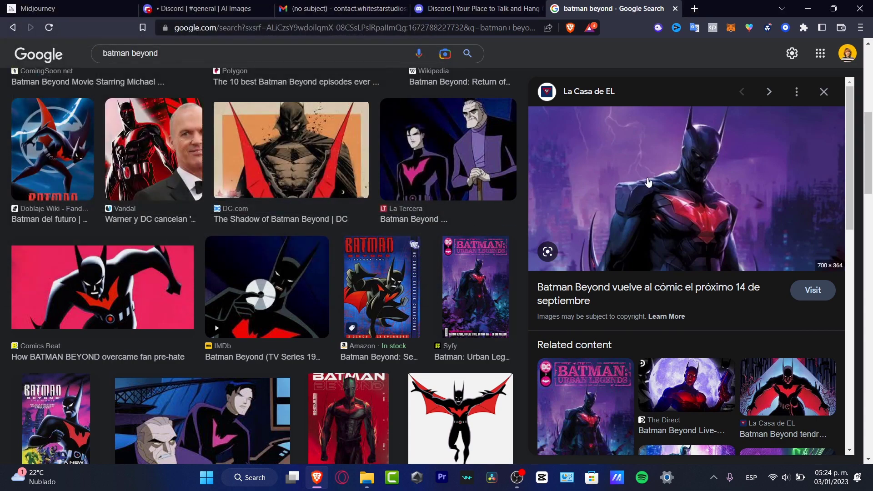
Step: Refine the image search to "batman beyond realistic suit"
{"action": "scroll", "coordinate": [679, 204], "scroll_direction": "down", "scroll_amount": 5}
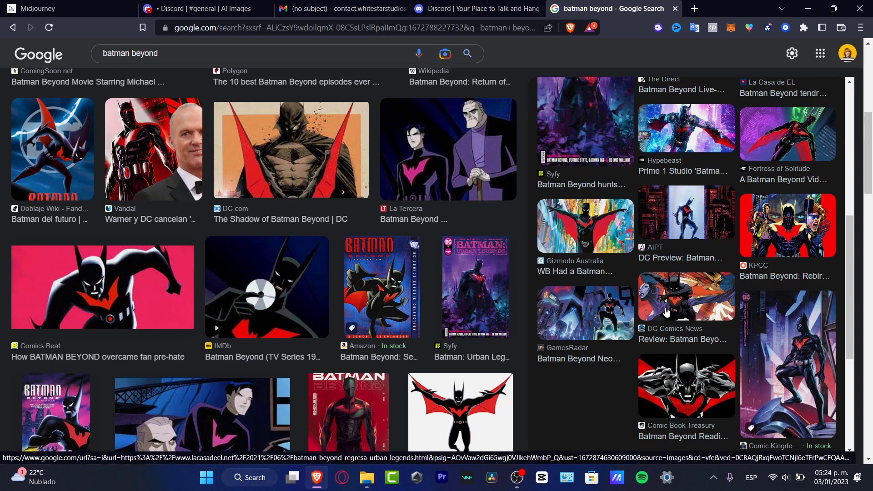
{"action": "scroll", "coordinate": [705, 359], "scroll_direction": "up", "scroll_amount": 2}
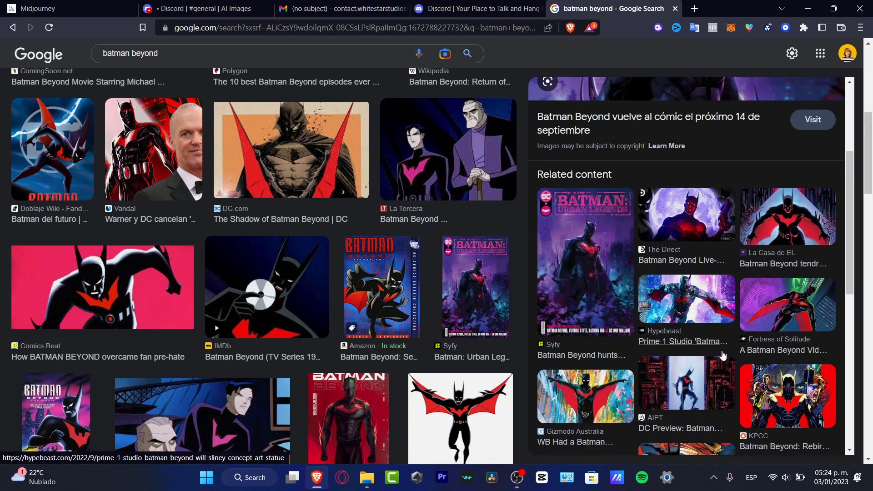
{"action": "scroll", "coordinate": [223, 104], "scroll_direction": "up", "scroll_amount": 7}
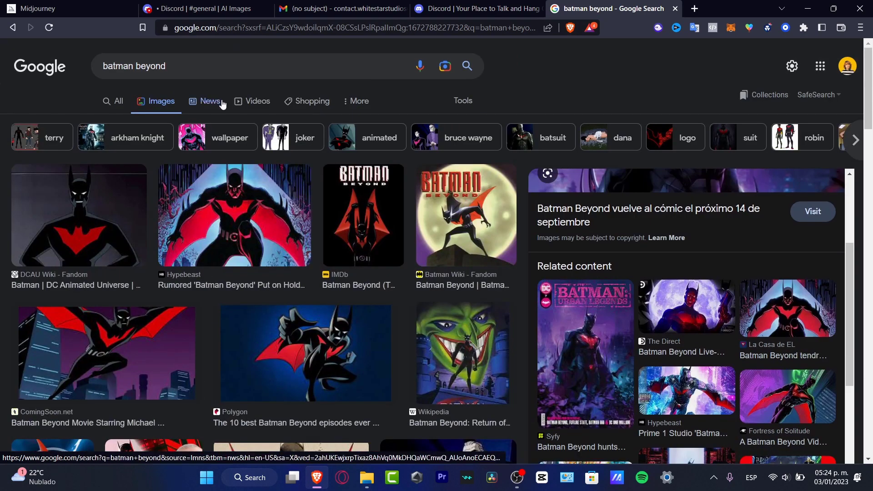
{"action": "left_click", "coordinate": [202, 64]}
{"action": "type", "text": "realisti"}
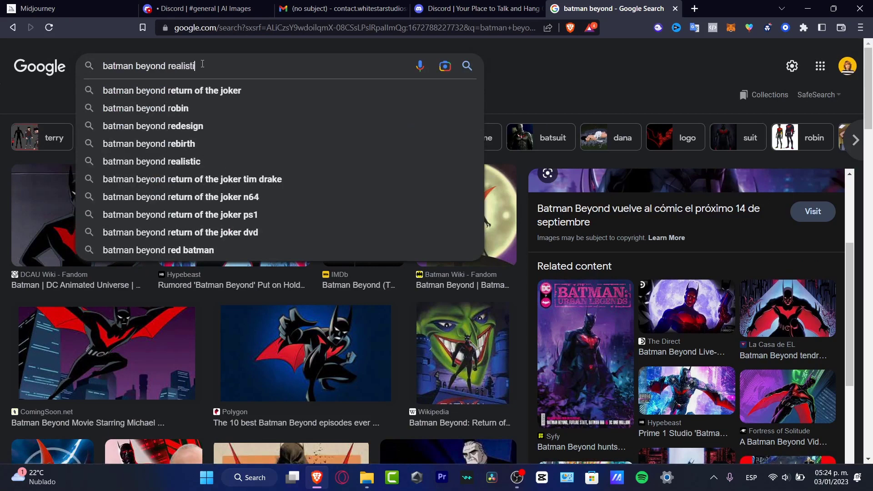
{"action": "type", "text": "c suti"}
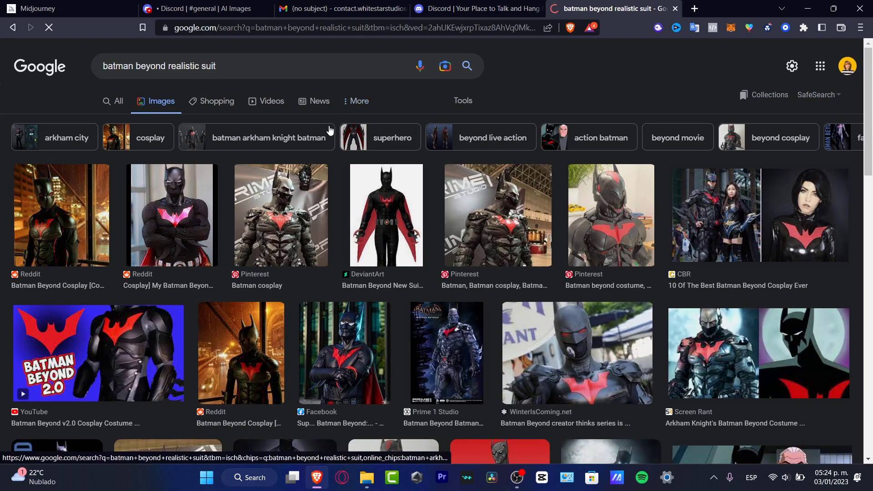
Step: Preview the Sideshow Collectibles Batman Beyond figure with outspread red wings from the image results
{"action": "scroll", "coordinate": [557, 230], "scroll_direction": "down", "scroll_amount": 3}
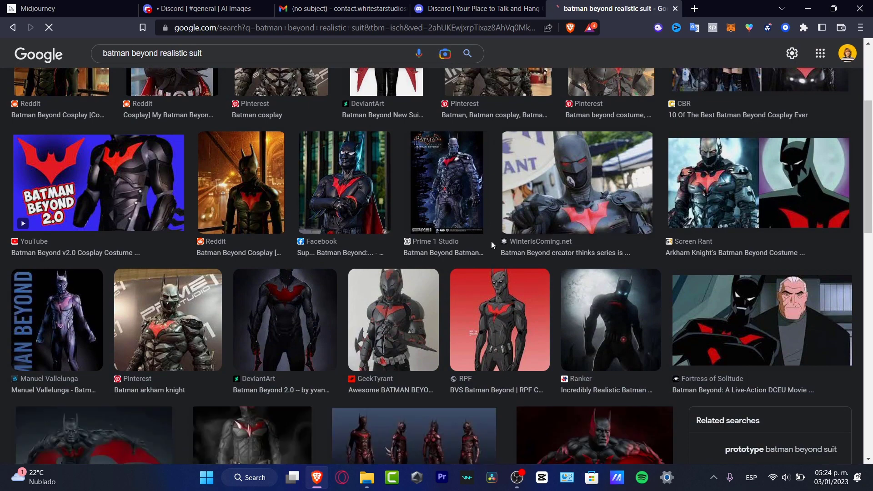
{"action": "scroll", "coordinate": [444, 251], "scroll_direction": "down", "scroll_amount": 3}
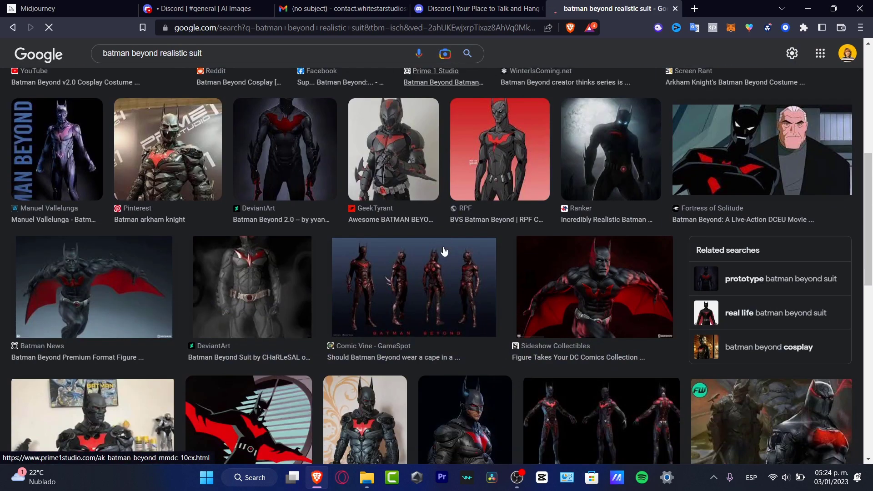
{"action": "left_click", "coordinate": [609, 296]}
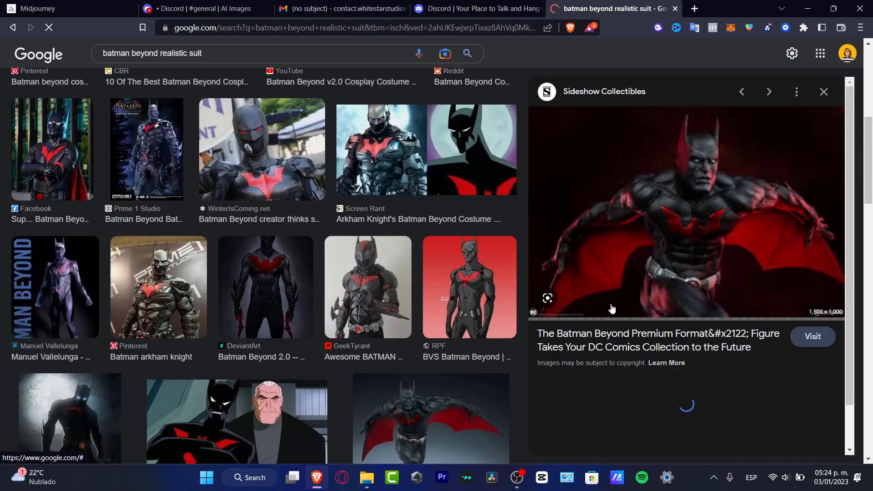
{"action": "right_click", "coordinate": [670, 265]}
{"action": "left_click", "coordinate": [735, 164]}
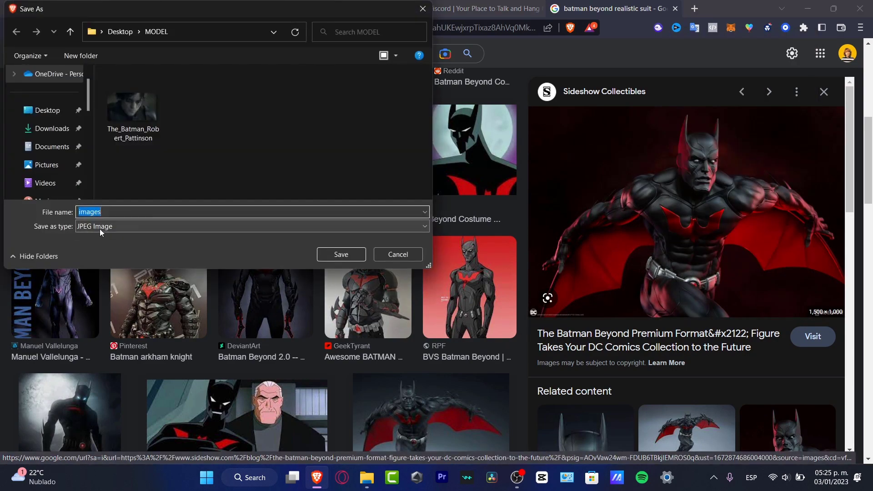
{"action": "left_click", "coordinate": [399, 250]}
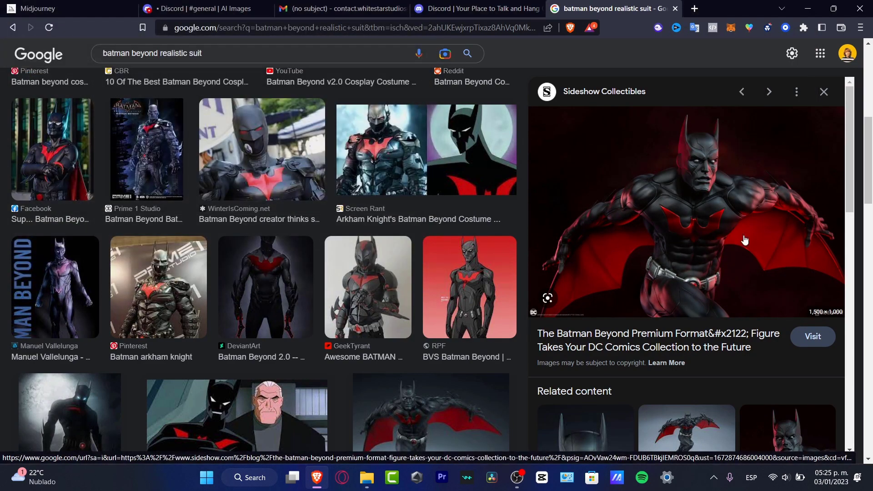
Step: Save the Sideshow Collectibles Batman Beyond image as a JPG and return to the AI Images general channel
{"action": "right_click", "coordinate": [597, 235]}
{"action": "left_click", "coordinate": [670, 369]}
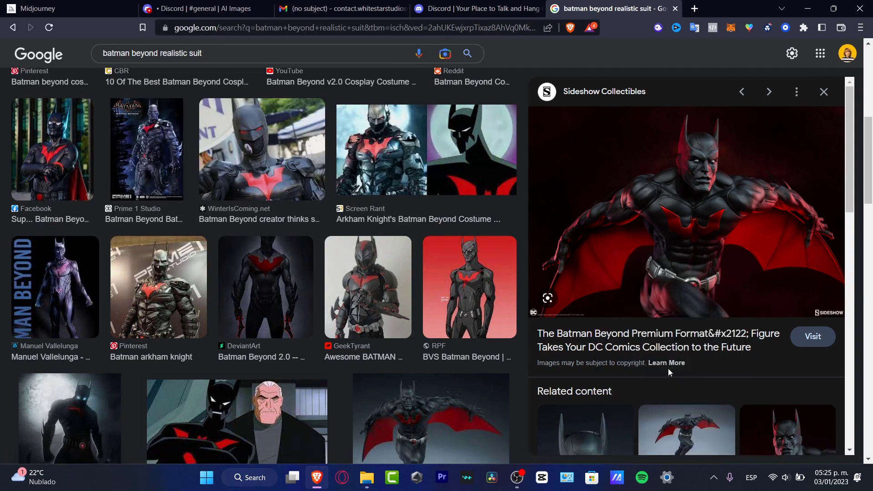
{"action": "left_click", "coordinate": [353, 256]}
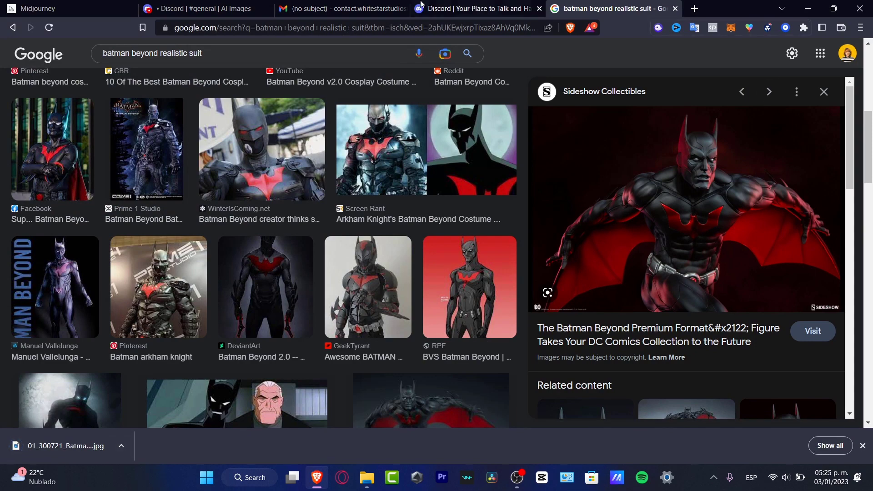
{"action": "left_click", "coordinate": [228, 8]}
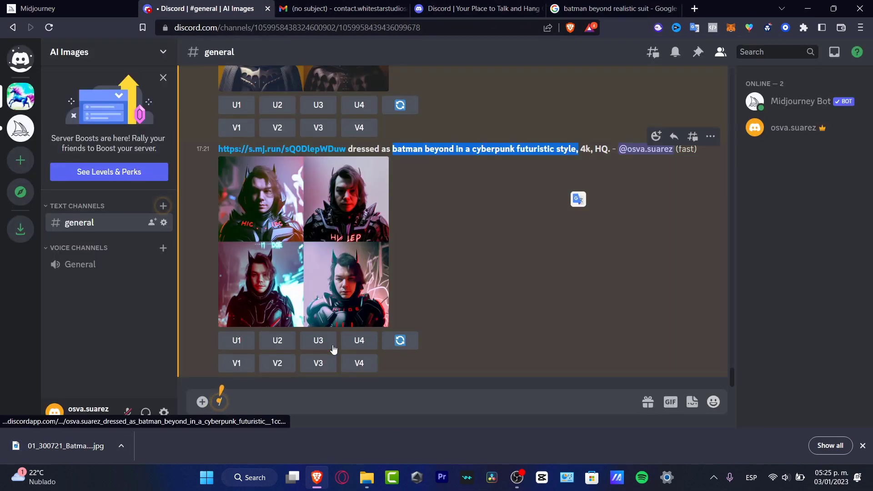
{"action": "left_click", "coordinate": [271, 399]}
{"action": "type", "text": "/"}
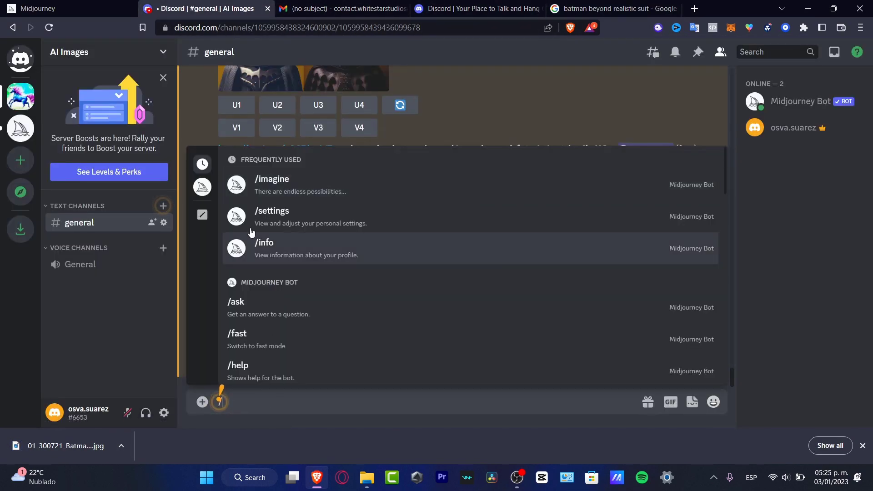
{"action": "left_click", "coordinate": [278, 181]}
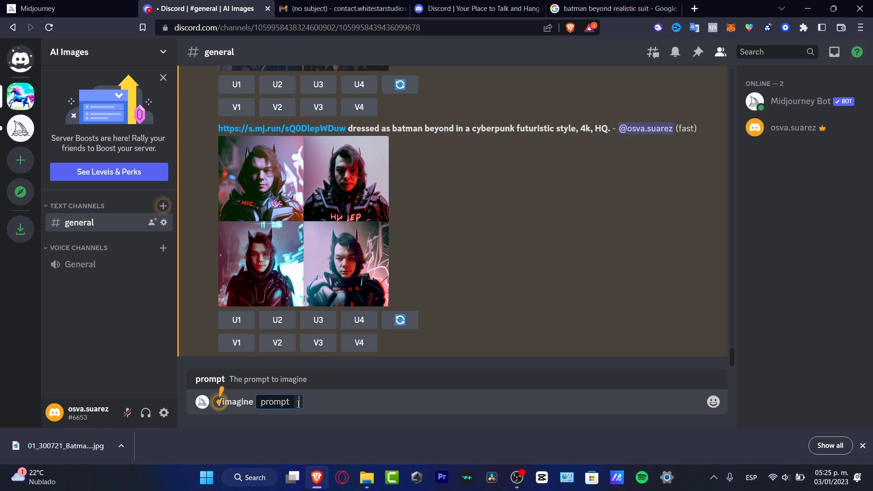
{"action": "key", "text": "BackSpace"}
{"action": "key", "text": "BackSpace"}
{"action": "key", "text": "BackSpace"}
{"action": "key", "text": "BackSpace"}
{"action": "key", "text": "BackSpace"}
{"action": "key", "text": "BackSpace"}
{"action": "key", "text": "BackSpace"}
{"action": "key", "text": "BackSpace"}
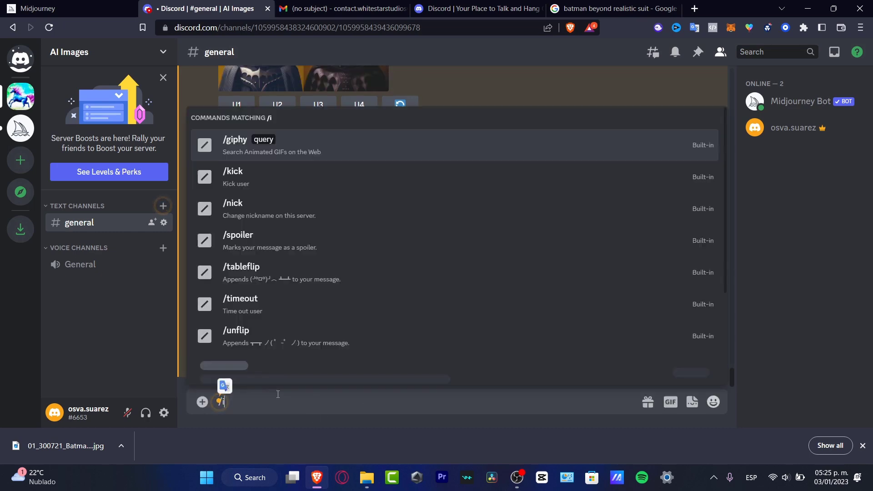
{"action": "key", "text": "BackSpace"}
{"action": "key", "text": "BackSpace"}
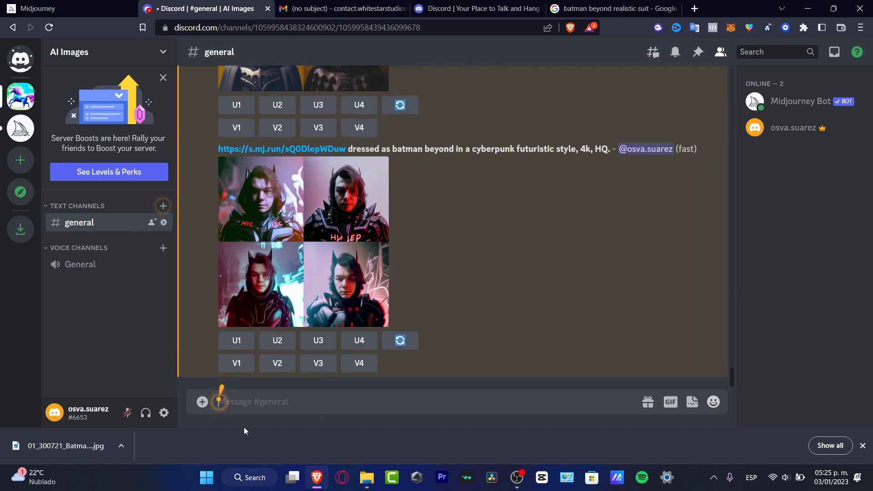
Step: Attach the downloaded Batman Beyond JPG to a message and send it in the general channel
{"action": "left_click_drag", "start_coordinate": [77, 445], "coordinate": [318, 391]}
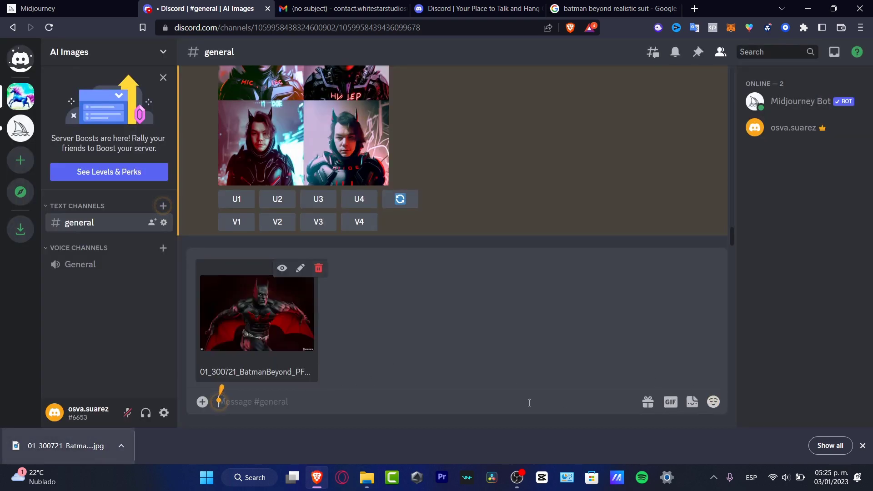
{"action": "key", "text": "Return"}
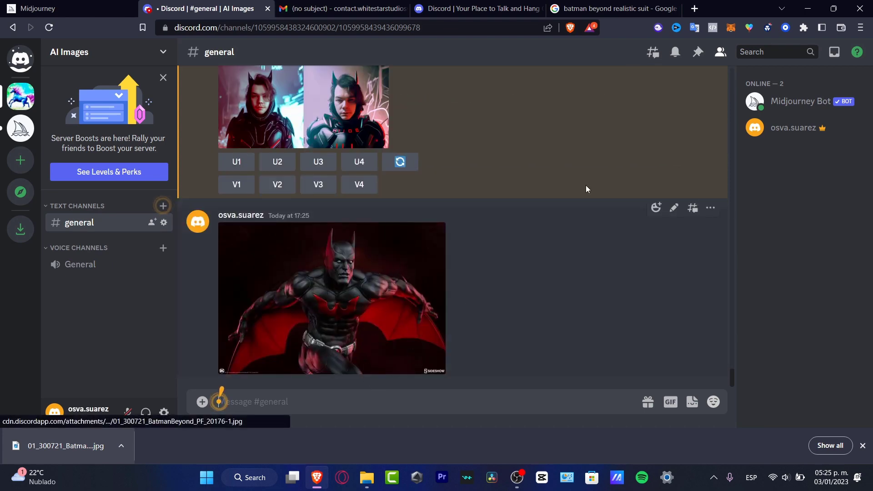
Step: Return to the Google Images results and search for "futuristic cyberpunk"
{"action": "left_click", "coordinate": [609, 8]}
{"action": "left_click_drag", "start_coordinate": [205, 53], "coordinate": [88, 39]}
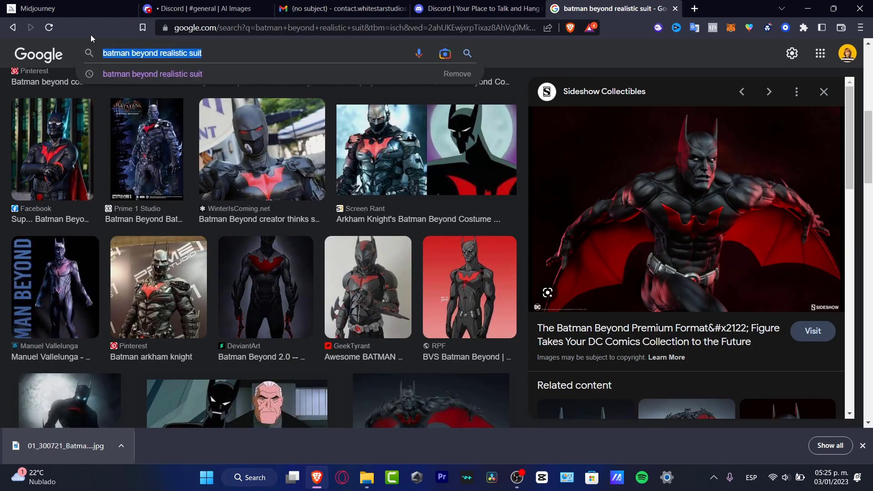
{"action": "type", "text": "futuristic "}
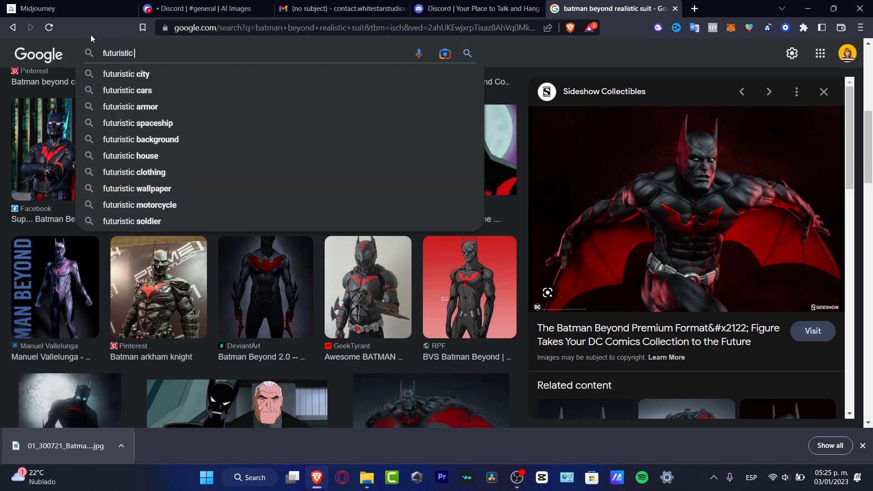
{"action": "type", "text": "cyberpunk"}
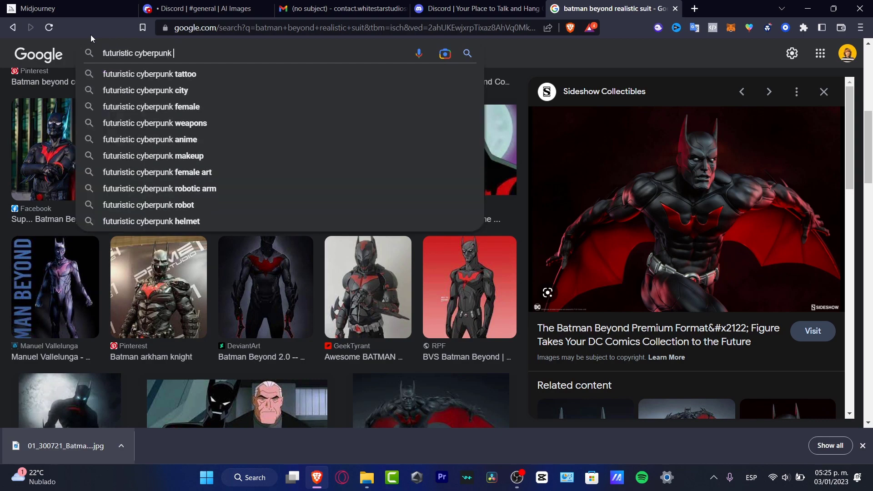
{"action": "key", "text": "Return"}
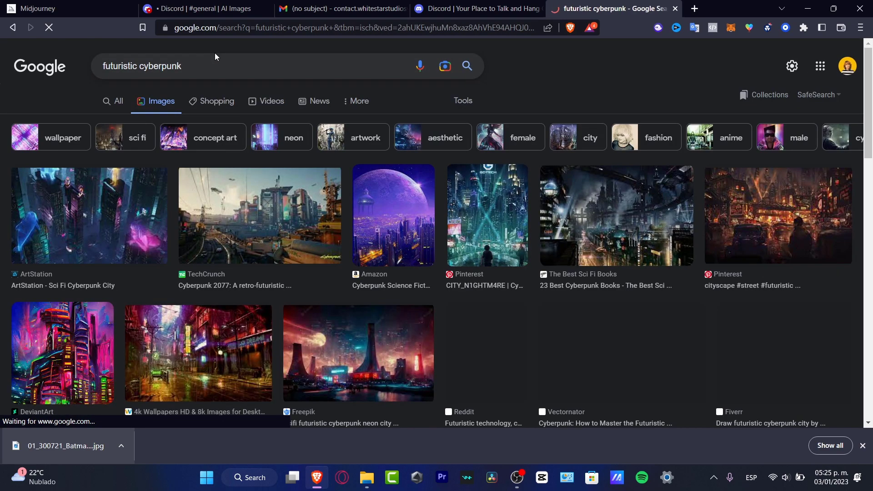
Step: Refine the image search to "futuristic cyberpunk city"
{"action": "left_click", "coordinate": [228, 68]}
{"action": "type", "text": "city"}
{"action": "key", "text": "Return"}
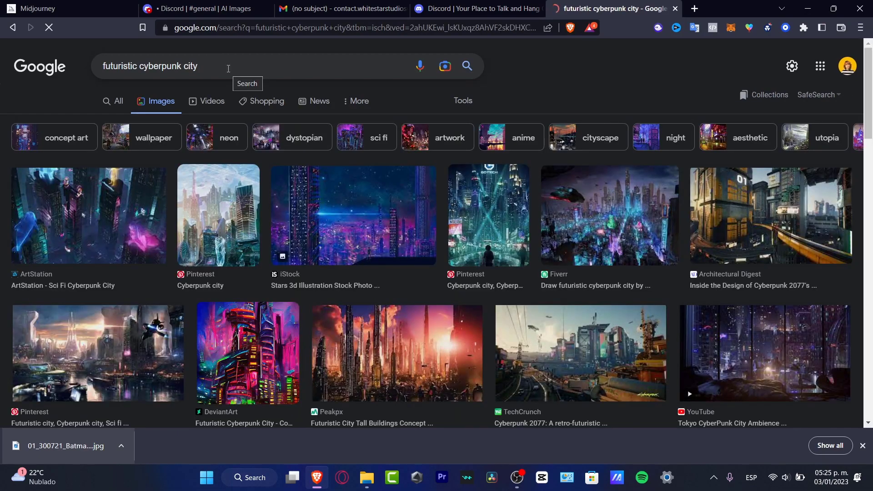
Step: Preview the Wallpaper Flare night city image and its related UHD Wallpaper image of a figure on a neon balcony
{"action": "scroll", "coordinate": [629, 223], "scroll_direction": "down", "scroll_amount": 6}
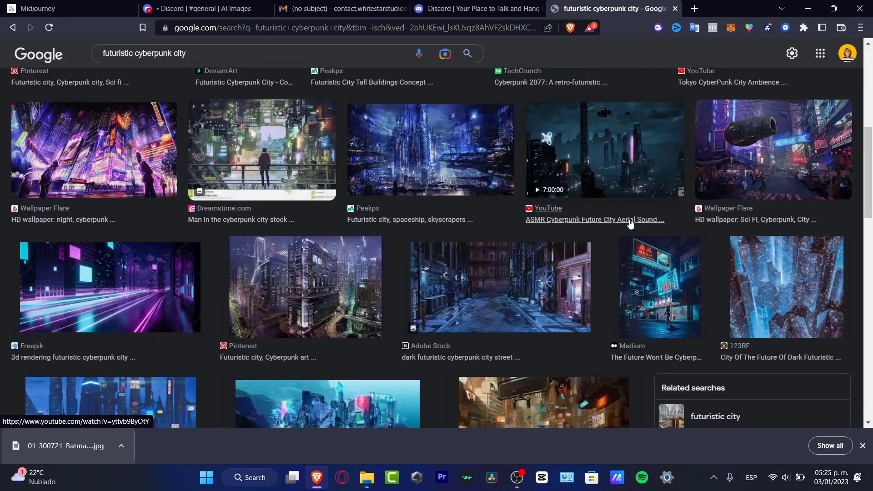
{"action": "scroll", "coordinate": [629, 222], "scroll_direction": "up", "scroll_amount": 3}
{"action": "scroll", "coordinate": [630, 223], "scroll_direction": "down", "scroll_amount": 3}
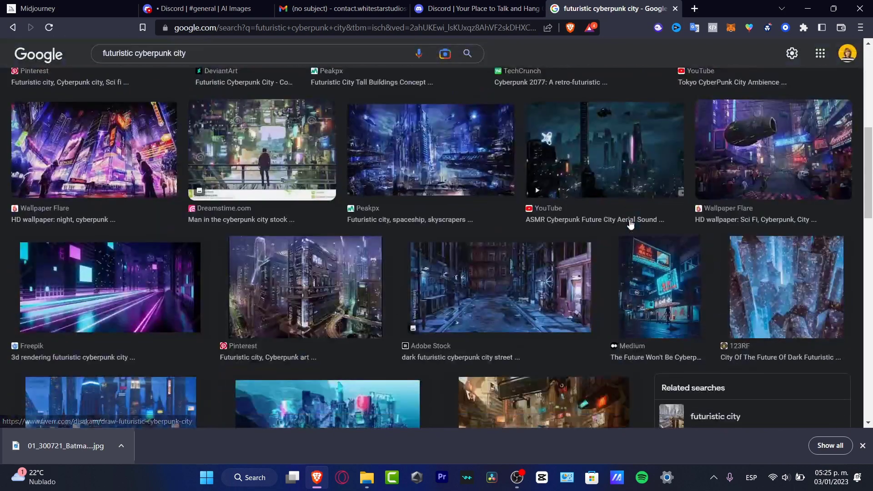
{"action": "left_click", "coordinate": [121, 152]}
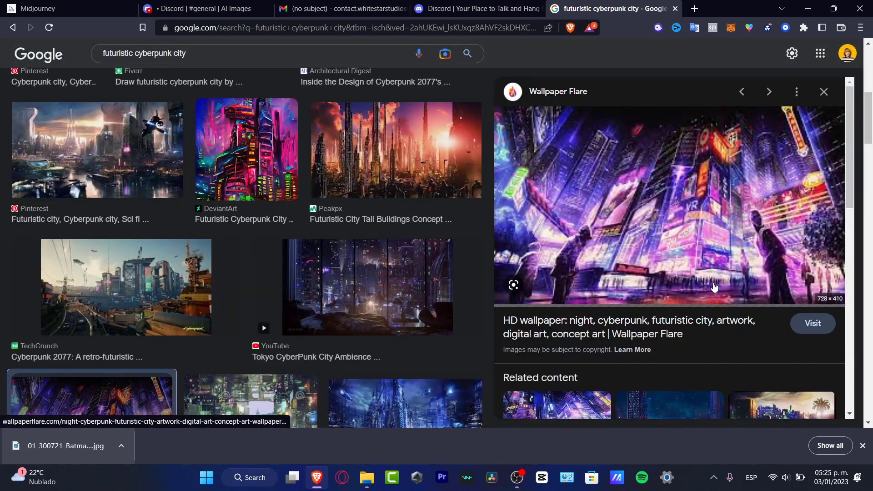
{"action": "scroll", "coordinate": [713, 287], "scroll_direction": "down", "scroll_amount": 3}
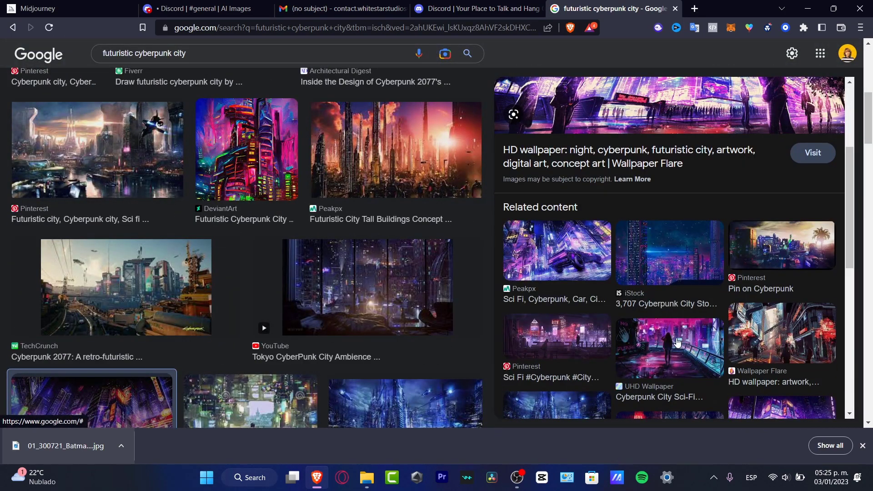
{"action": "left_click", "coordinate": [676, 339]}
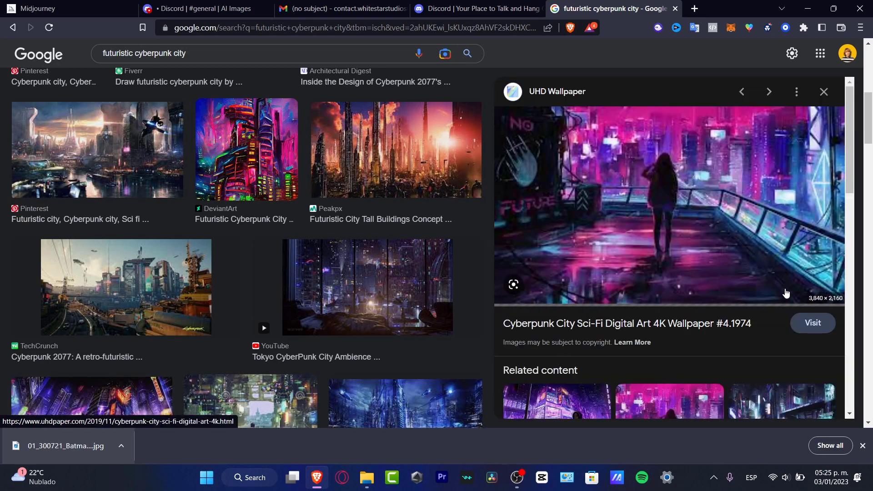
{"action": "scroll", "coordinate": [782, 295], "scroll_direction": "down", "scroll_amount": 3}
{"action": "scroll", "coordinate": [745, 334], "scroll_direction": "down", "scroll_amount": 3}
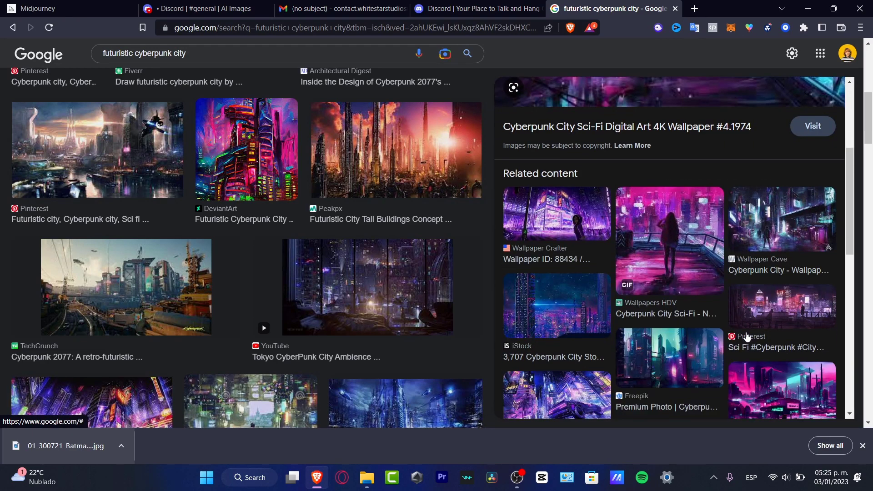
{"action": "scroll", "coordinate": [713, 338], "scroll_direction": "up", "scroll_amount": 6}
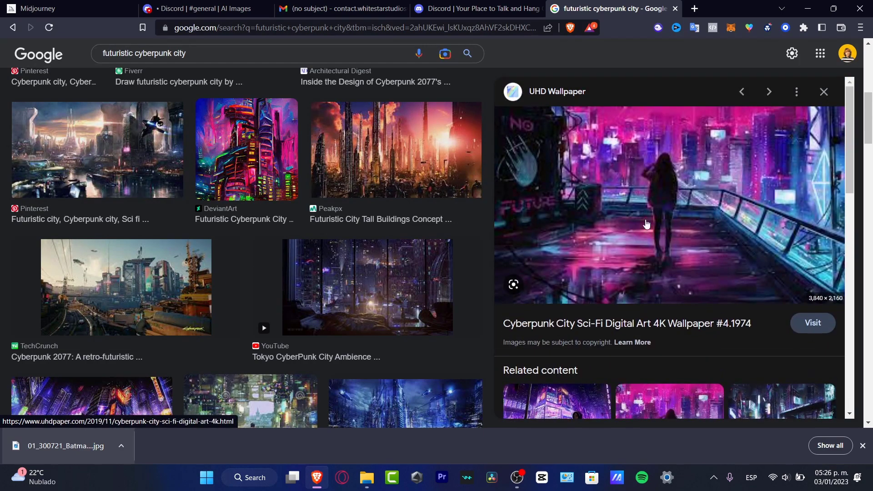
Step: Try to save the Cyberpunk City Sci-Fi Digital Art 4K wallpaper from its uhdpaper.com page
{"action": "left_click", "coordinate": [714, 230]}
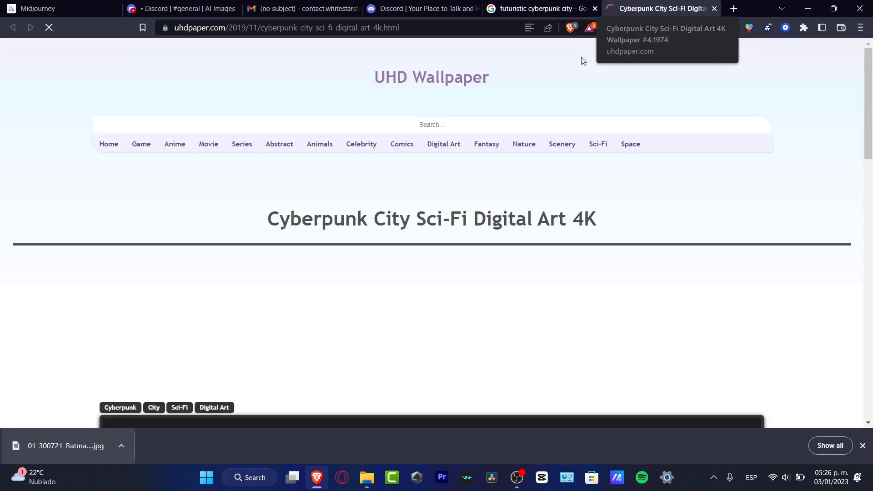
{"action": "scroll", "coordinate": [659, 209], "scroll_direction": "down", "scroll_amount": 3}
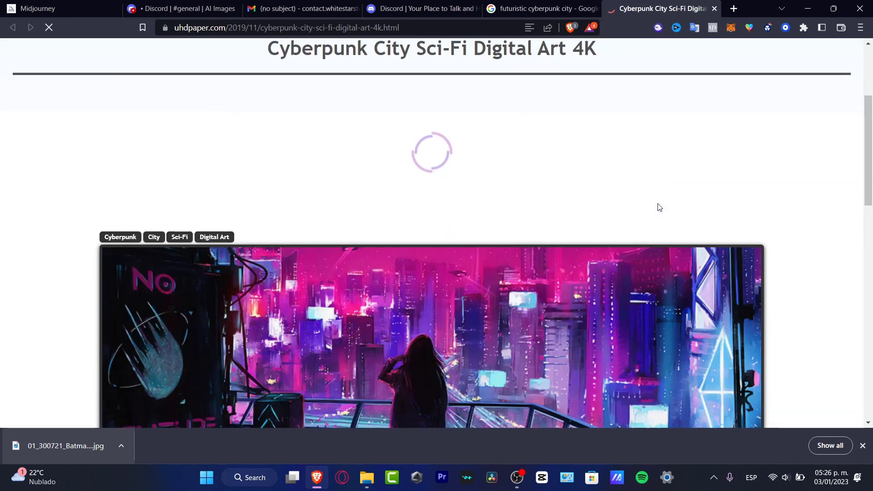
{"action": "scroll", "coordinate": [624, 221], "scroll_direction": "down", "scroll_amount": 3}
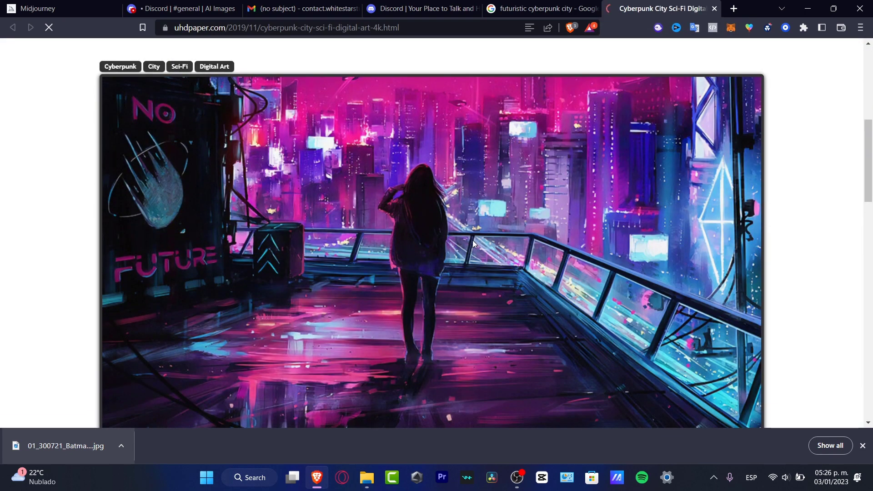
{"action": "right_click", "coordinate": [395, 252]}
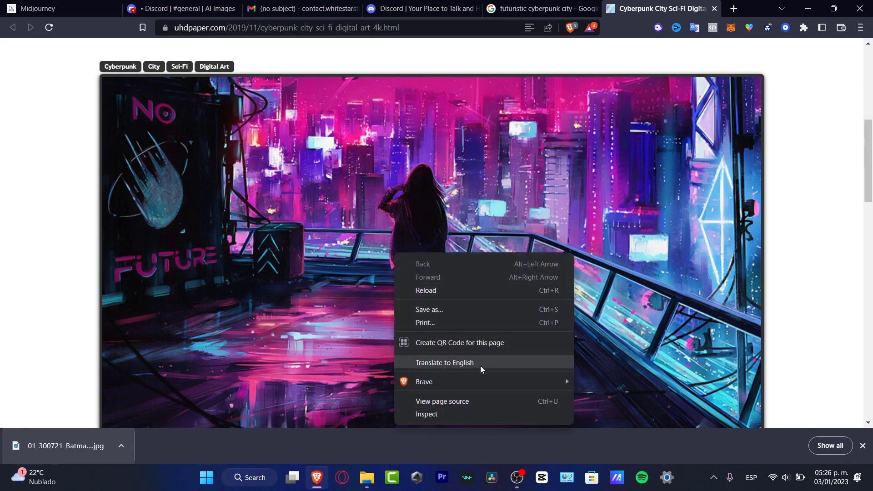
{"action": "right_click", "coordinate": [554, 198]}
{"action": "right_click", "coordinate": [553, 198]}
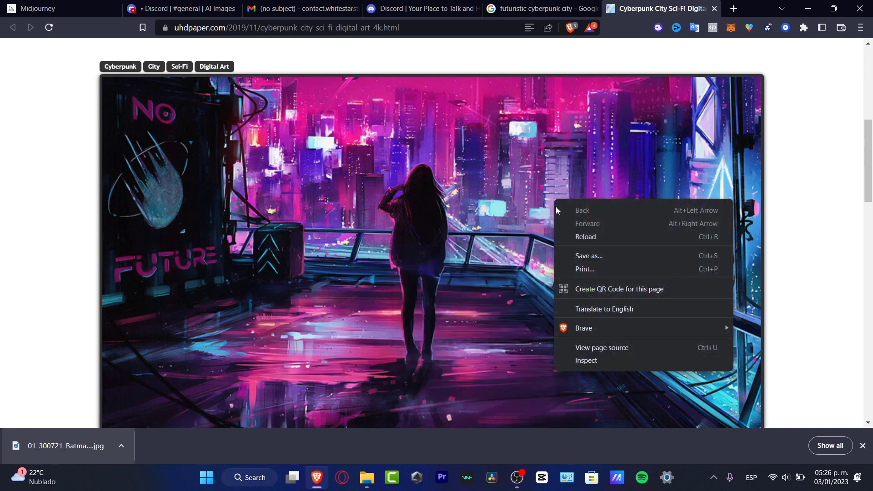
{"action": "left_click", "coordinate": [622, 256]}
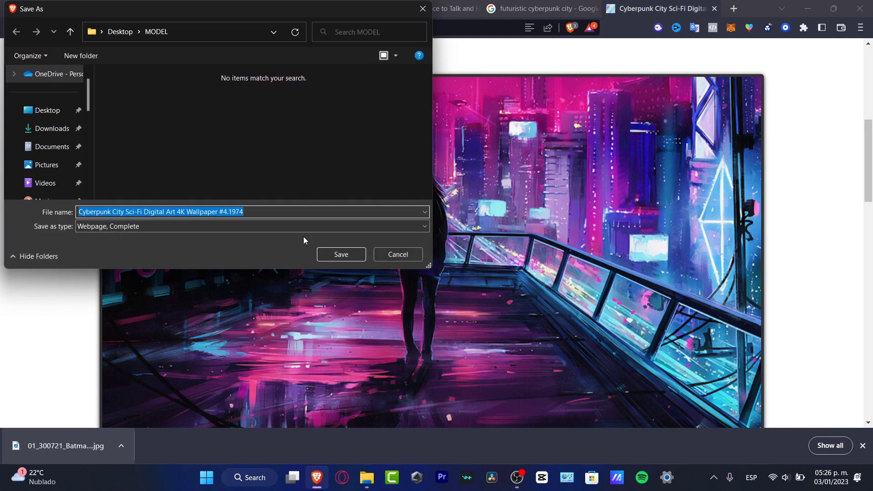
{"action": "left_click", "coordinate": [379, 259]}
Step: Return to the cyberpunk city results and select the related image of a lone figure overlooking blue skyscrapers
{"action": "left_click", "coordinate": [541, 8]}
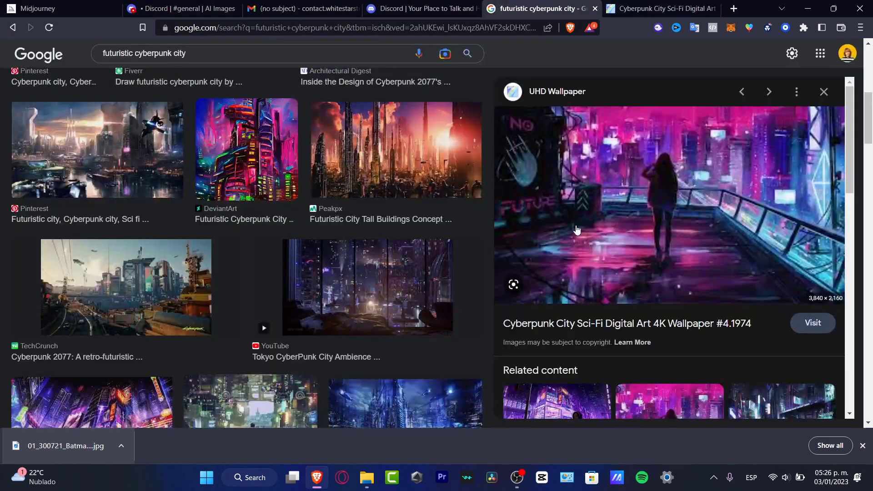
{"action": "scroll", "coordinate": [677, 281], "scroll_direction": "down", "scroll_amount": 3}
{"action": "scroll", "coordinate": [573, 262], "scroll_direction": "down", "scroll_amount": 8}
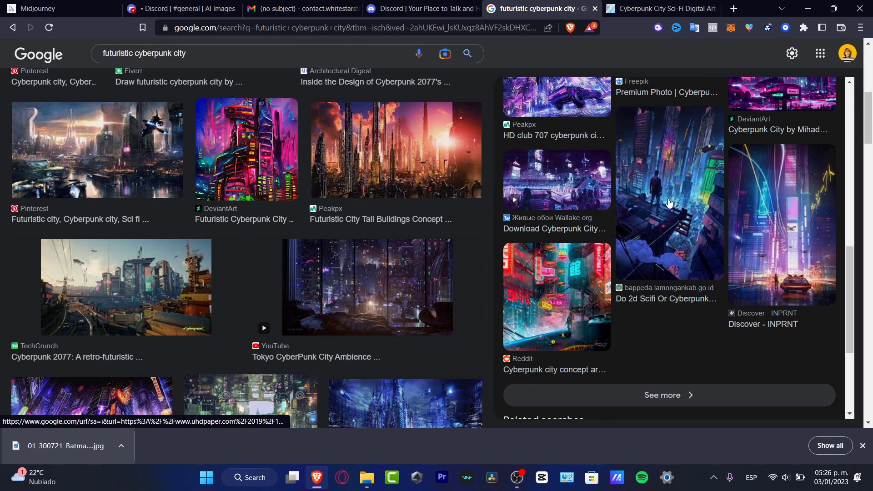
{"action": "left_click", "coordinate": [667, 203]}
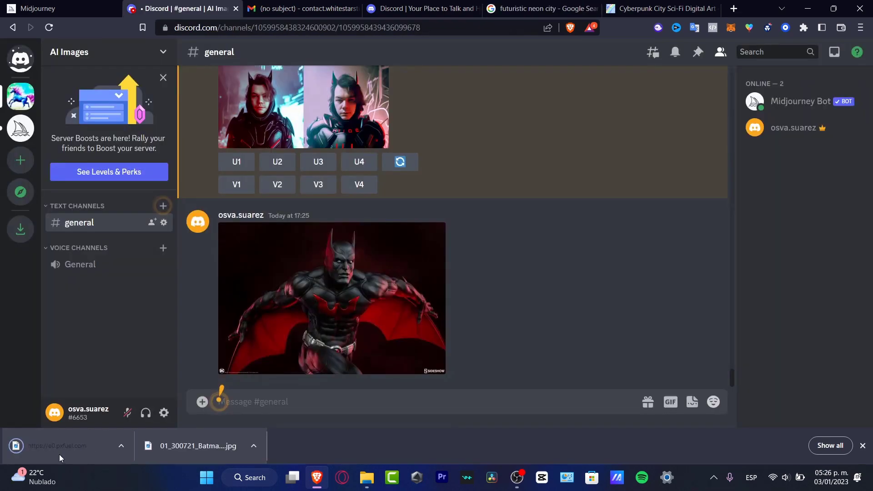
Step: Attach the downloaded futuristic neon desktop wallpaper JPG to a message in the general channel and send it
{"action": "left_click_drag", "start_coordinate": [59, 455], "coordinate": [375, 372]}
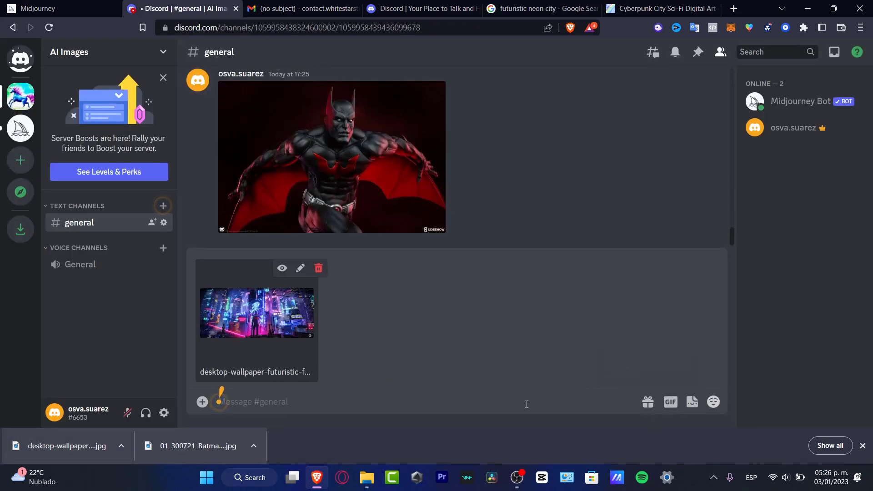
{"action": "key", "text": "Return"}
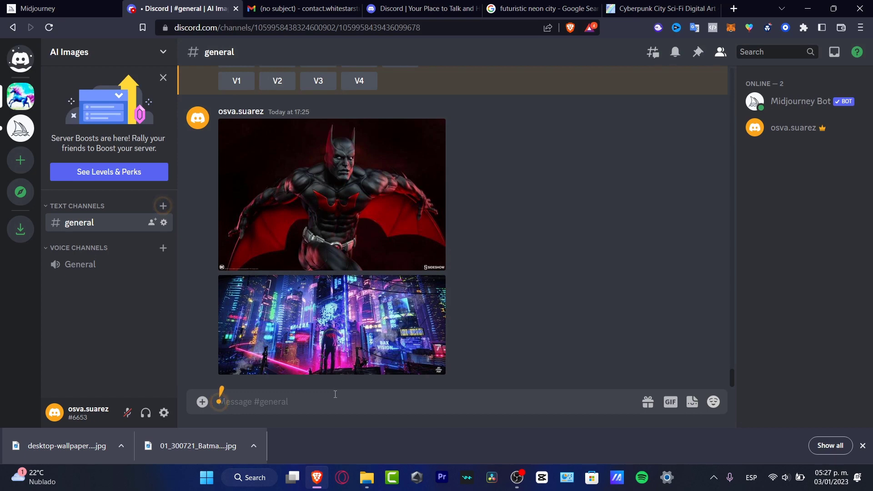
Step: Start an /imagine prompt with the uploaded Batman Beyond image's link, trimming the size parameters after ".jpg"
{"action": "type", "text": "/"}
{"action": "key", "text": "Return"}
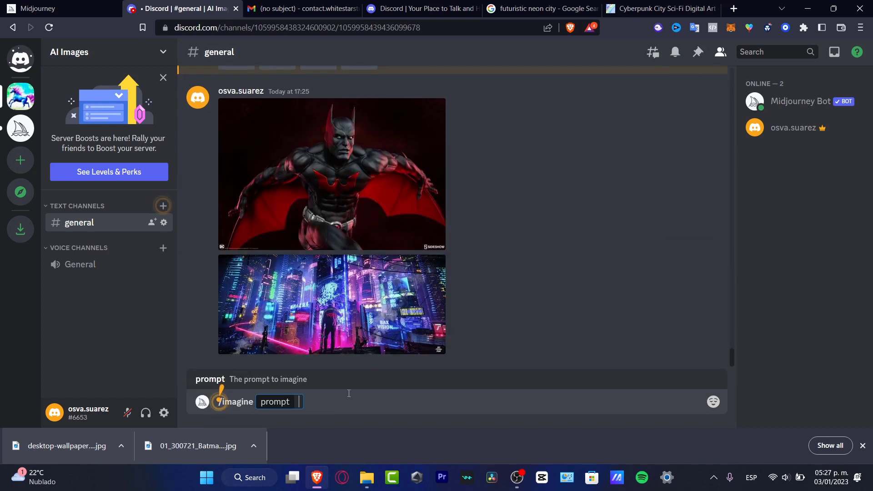
{"action": "left_click", "coordinate": [346, 209]}
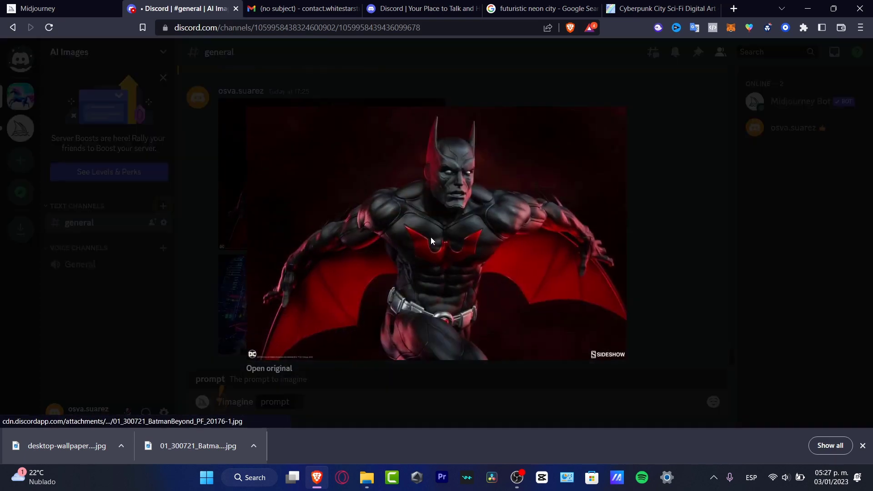
{"action": "right_click", "coordinate": [445, 242]}
{"action": "left_click", "coordinate": [507, 289]}
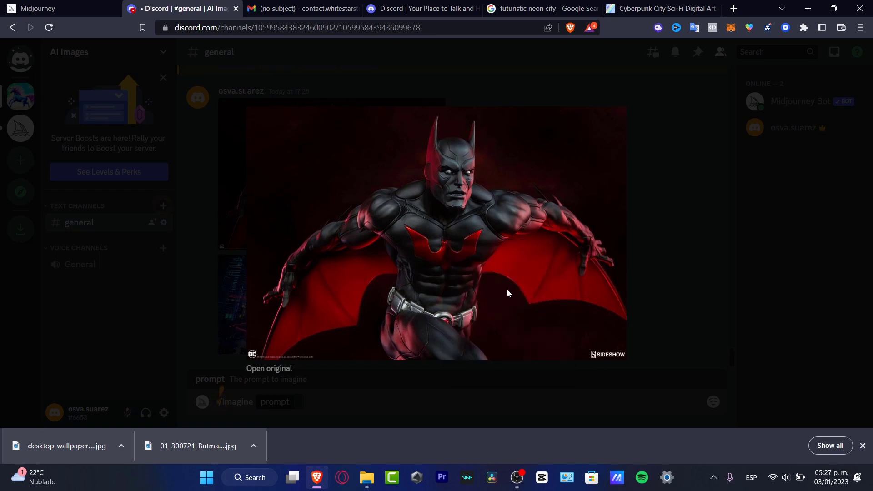
{"action": "left_click", "coordinate": [511, 375]}
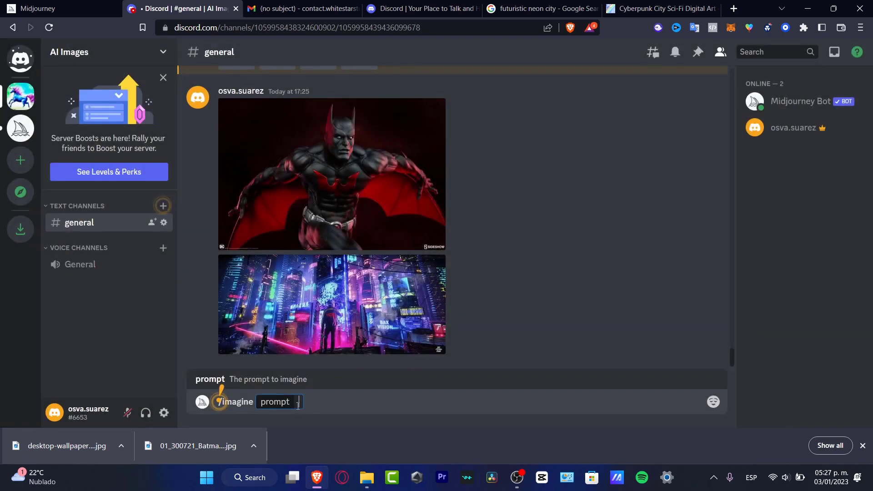
{"action": "key", "text": "ctrl+v"}
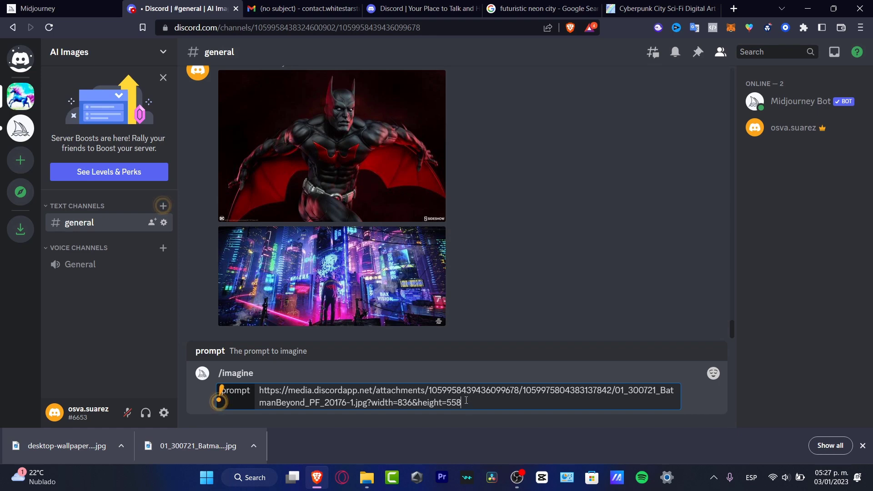
{"action": "left_click_drag", "start_coordinate": [466, 398], "coordinate": [367, 406]}
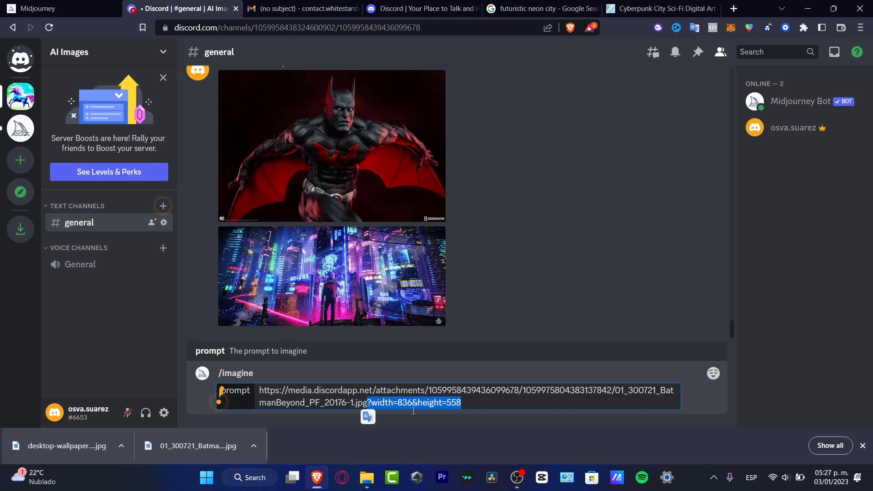
{"action": "key", "text": "BackSpace"}
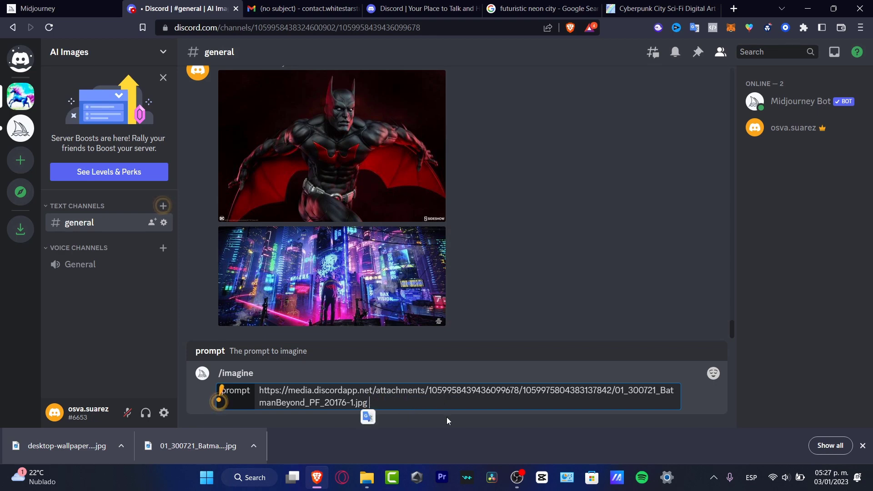
Step: Add the uploaded neon city image's link, ending in ".jpg", after the Batman link and submit the /imagine prompt
{"action": "left_click", "coordinate": [327, 257]}
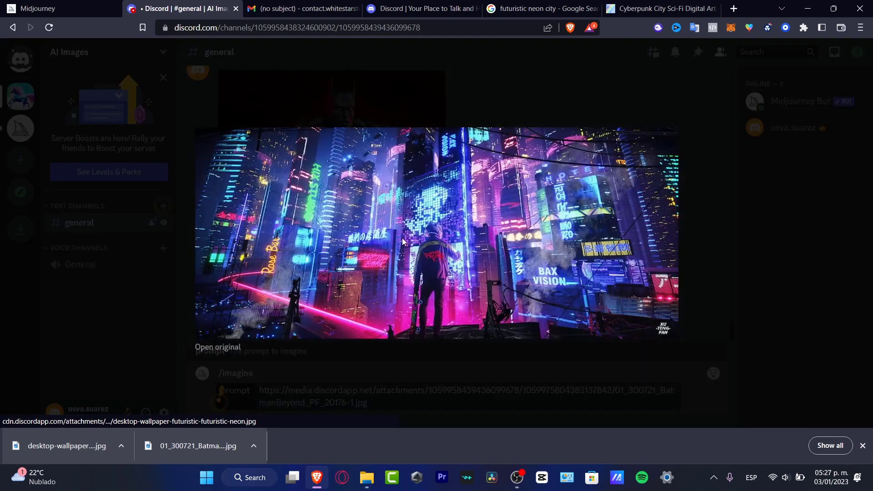
{"action": "right_click", "coordinate": [402, 238]}
{"action": "left_click", "coordinate": [473, 289]}
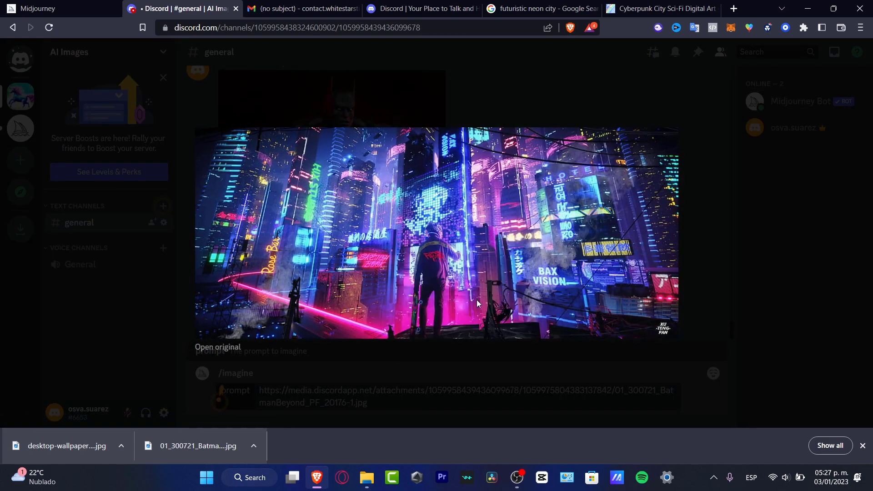
{"action": "left_click", "coordinate": [443, 402]}
{"action": "left_click", "coordinate": [394, 402]}
{"action": "key", "text": "ctrl+v"}
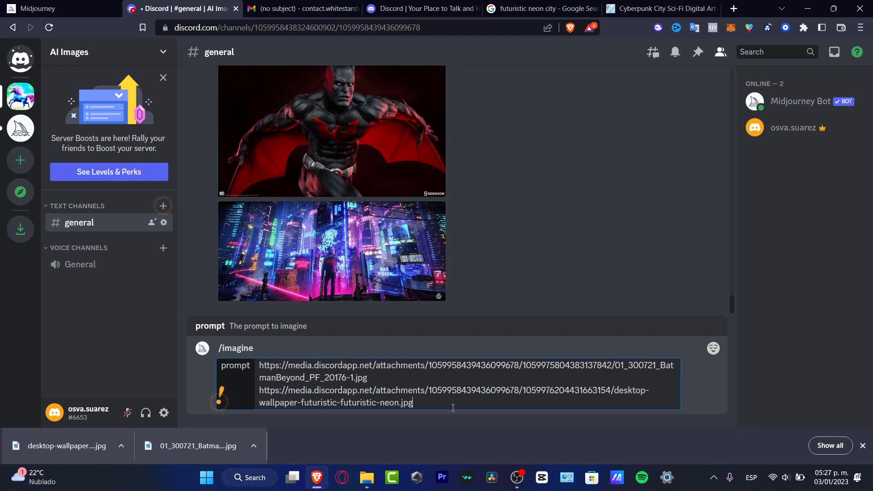
{"action": "key", "text": "Return"}
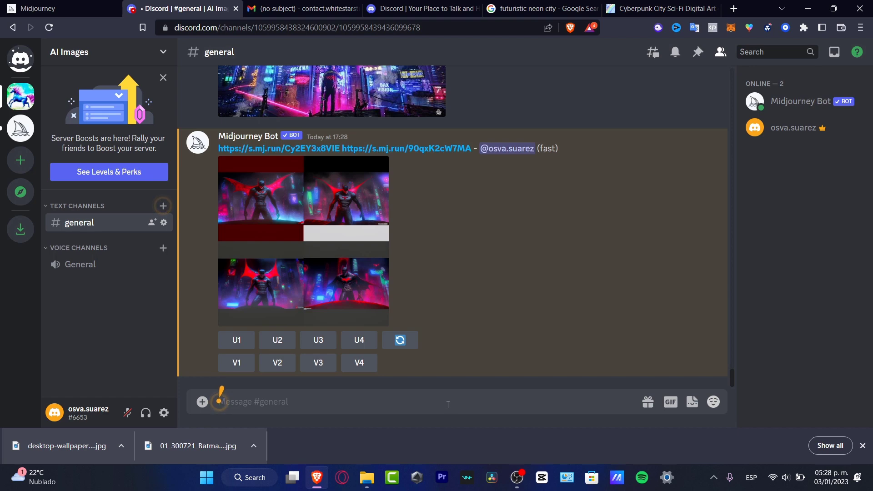
Step: Enlarge the Midjourney Bot's generated grid combining Batman Beyond with the neon city
{"action": "left_click", "coordinate": [299, 278]}
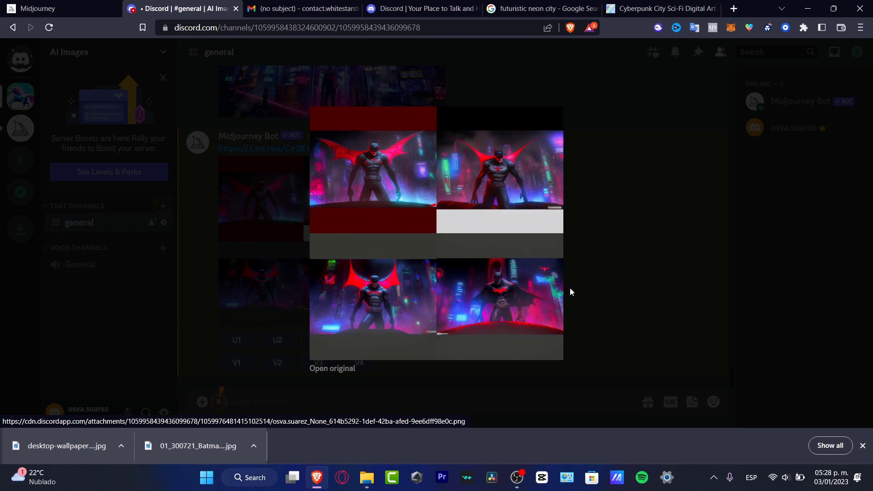
{"action": "left_click", "coordinate": [598, 293]}
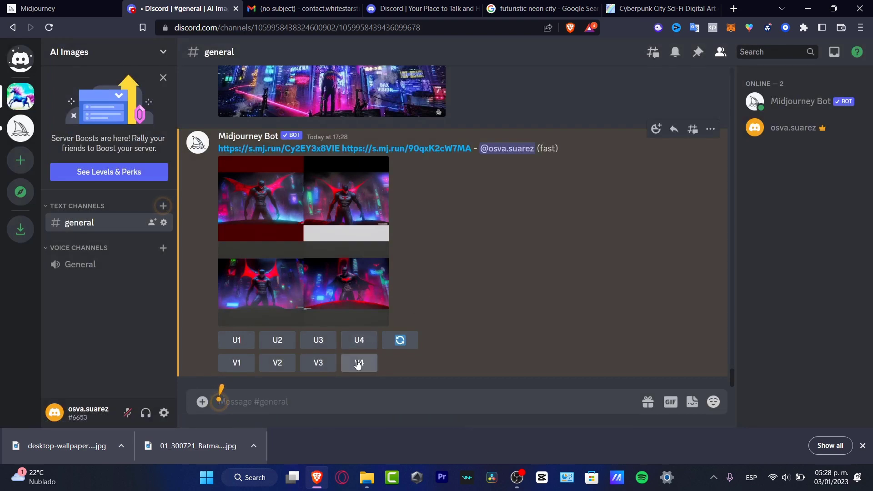
{"action": "left_click", "coordinate": [358, 363]}
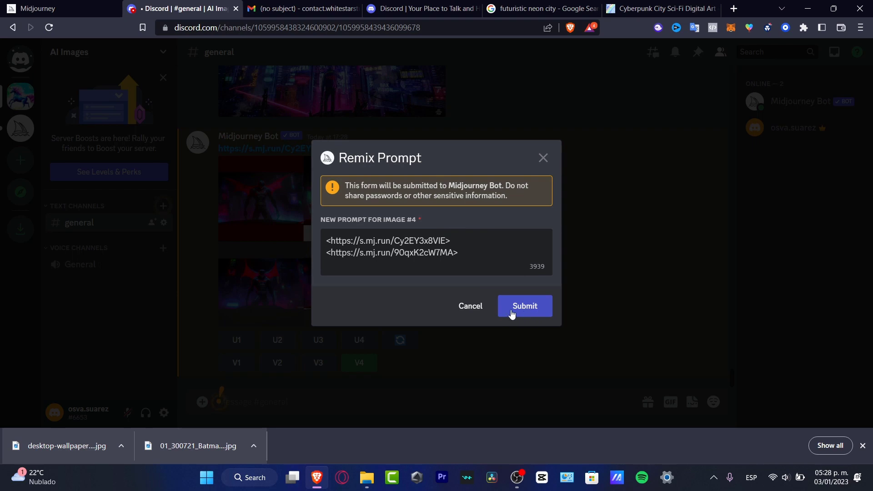
{"action": "left_click", "coordinate": [471, 309]}
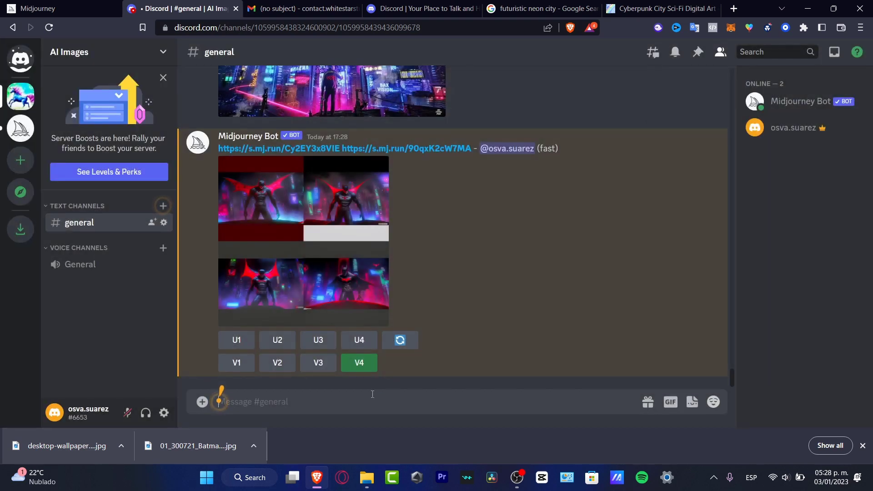
Step: Turn off Remix mode through the /settings command and generate variations of the fourth image in the Batman neon city grid
{"action": "type", "text": "/settin"}
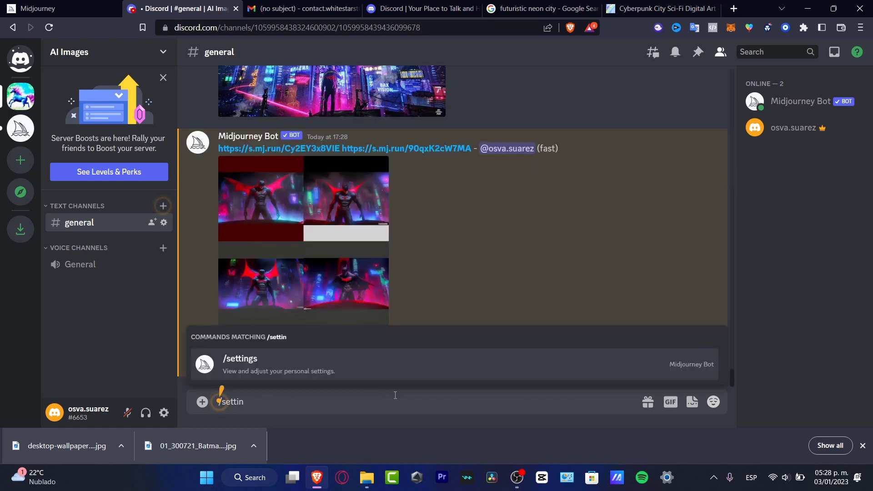
{"action": "left_click", "coordinate": [400, 372]}
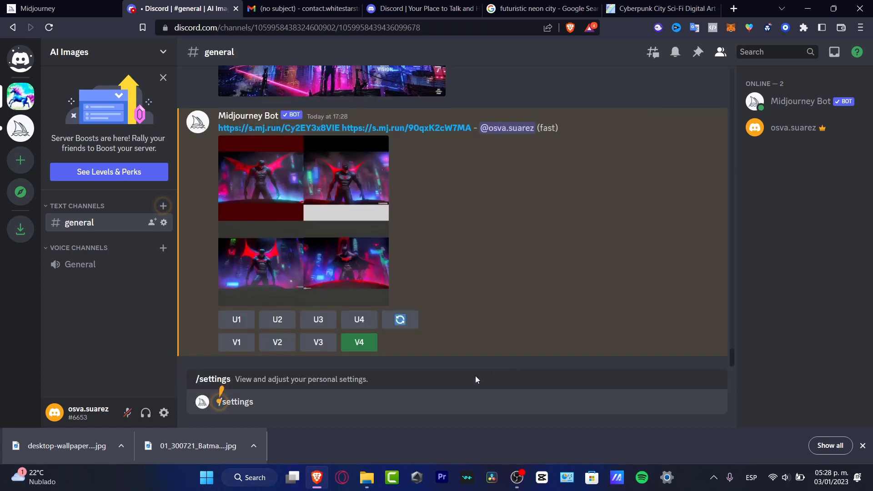
{"action": "key", "text": "Return"}
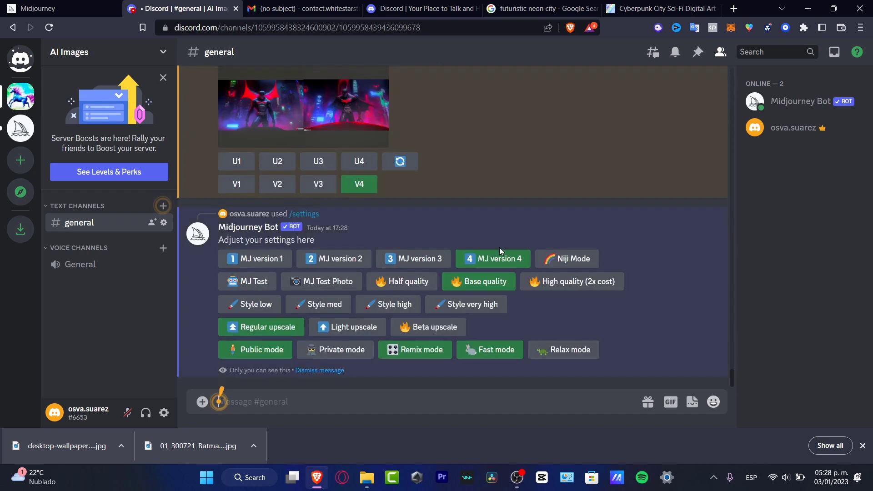
{"action": "left_click", "coordinate": [415, 353]}
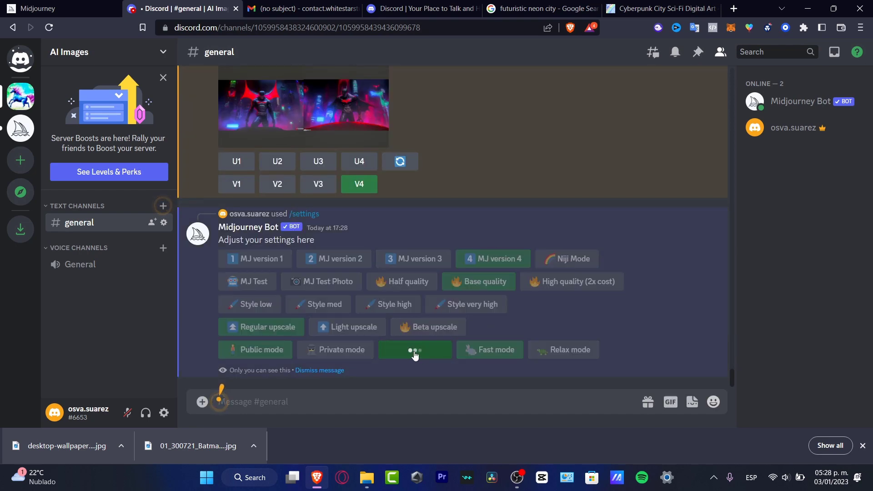
{"action": "left_click", "coordinate": [360, 190]}
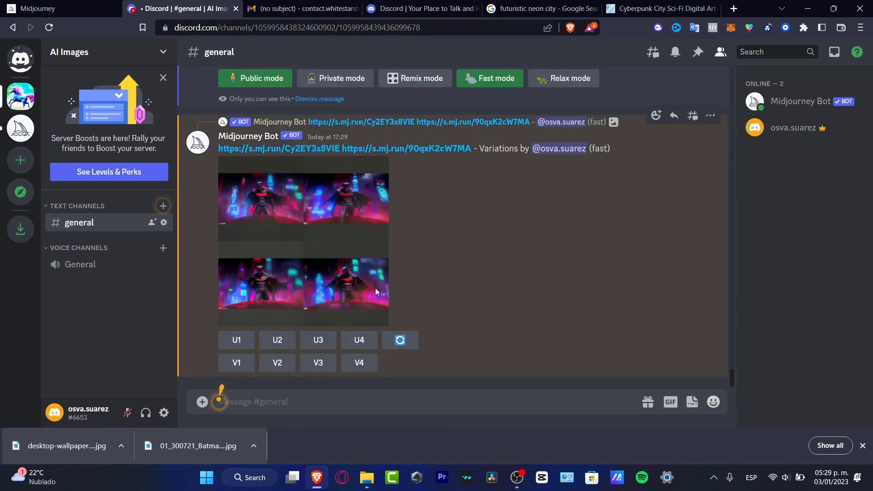
Step: Enlarge the new variations grid and examine the four Batman neon city images up close
{"action": "left_click", "coordinate": [309, 246]}
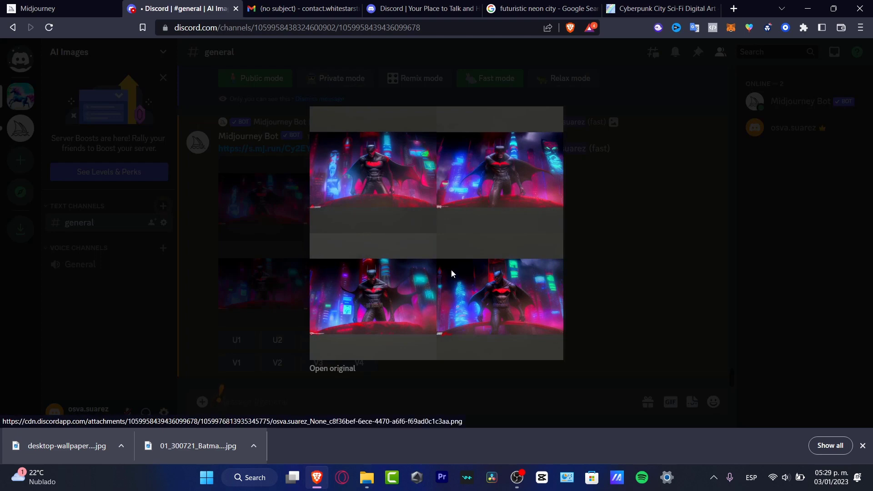
{"action": "key", "text": "ctrl+plus"}
{"action": "key", "text": "ctrl+plus"}
{"action": "key", "text": "ctrl+plus"}
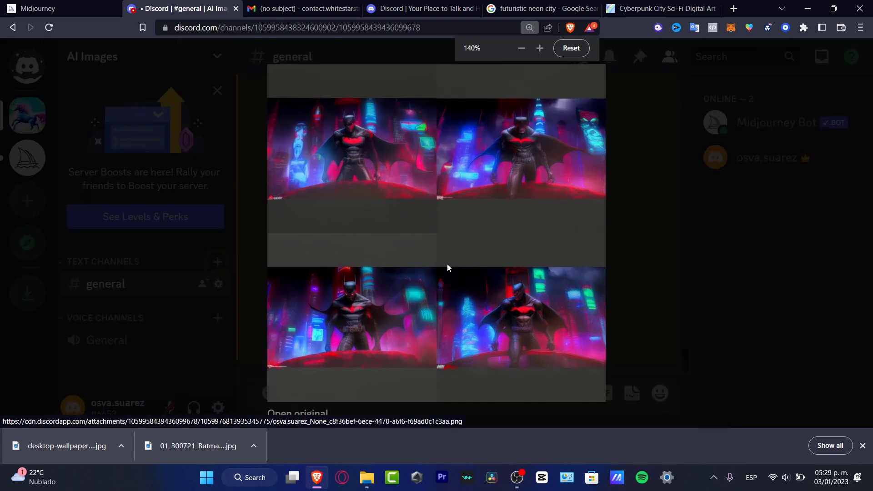
{"action": "key", "text": "ctrl+plus"}
{"action": "key", "text": "ctrl+plus"}
{"action": "key", "text": "ctrl+plus"}
{"action": "key", "text": "ctrl+plus"}
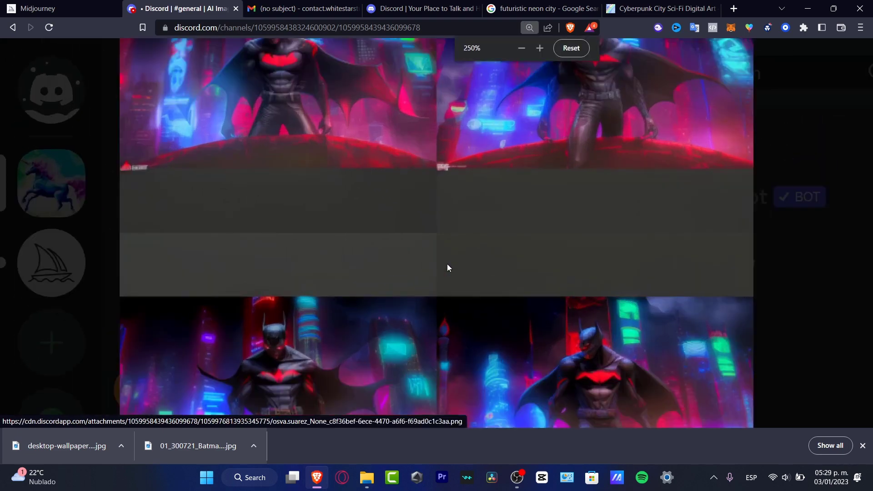
{"action": "key", "text": "ctrl+minus"}
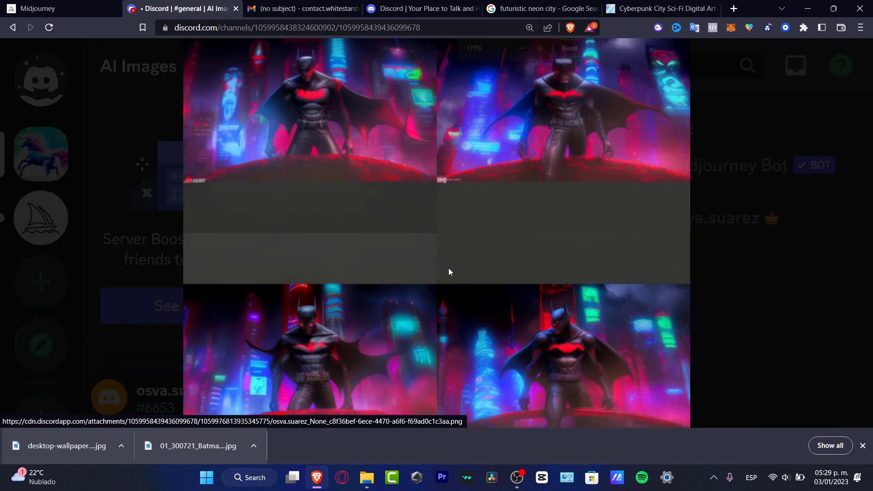
{"action": "key", "text": "ctrl+minus"}
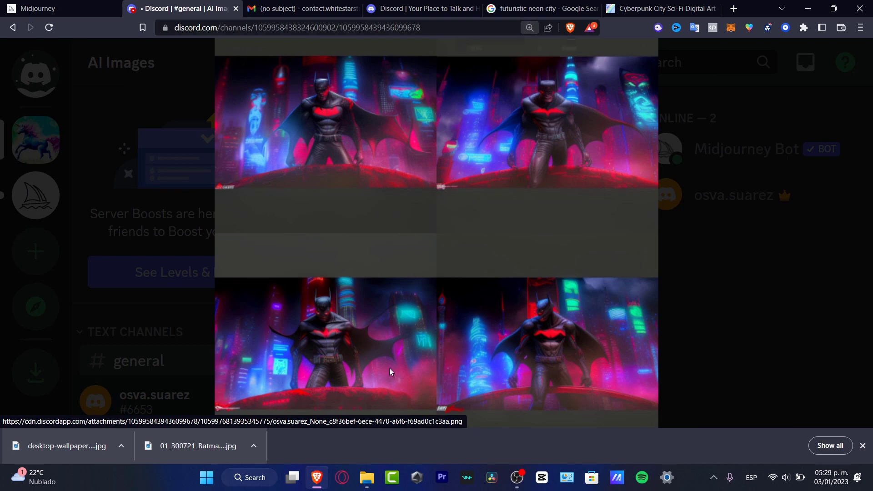
{"action": "key", "text": "ctrl+minus"}
{"action": "key", "text": "ctrl+minus"}
{"action": "key", "text": "ctrl+minus"}
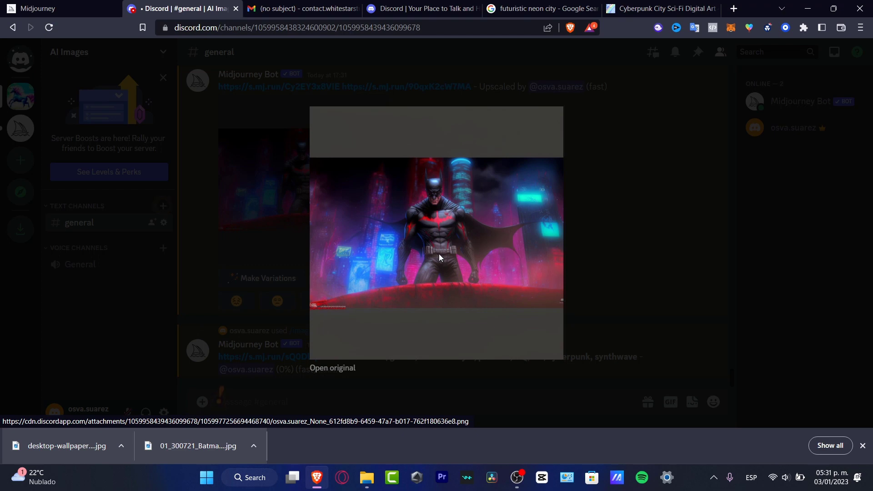
Step: Examine the upscaled Batman neon city image up close and close its preview
{"action": "key", "text": "ctrl+plus"}
{"action": "key", "text": "ctrl+plus"}
{"action": "key", "text": "ctrl+plus"}
{"action": "key", "text": "ctrl+plus"}
{"action": "key", "text": "ctrl+plus"}
{"action": "key", "text": "ctrl+plus"}
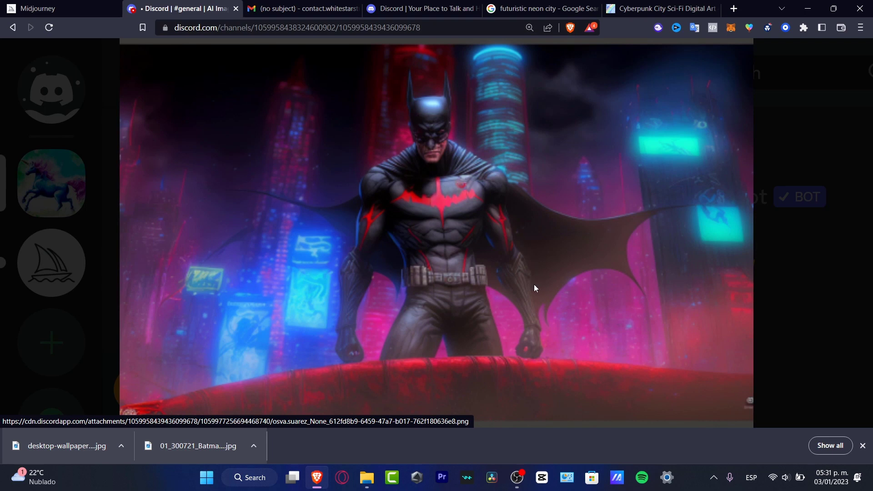
{"action": "key", "text": "ctrl+minus"}
{"action": "key", "text": "ctrl+minus"}
{"action": "key", "text": "ctrl+minus"}
{"action": "key", "text": "ctrl+minus"}
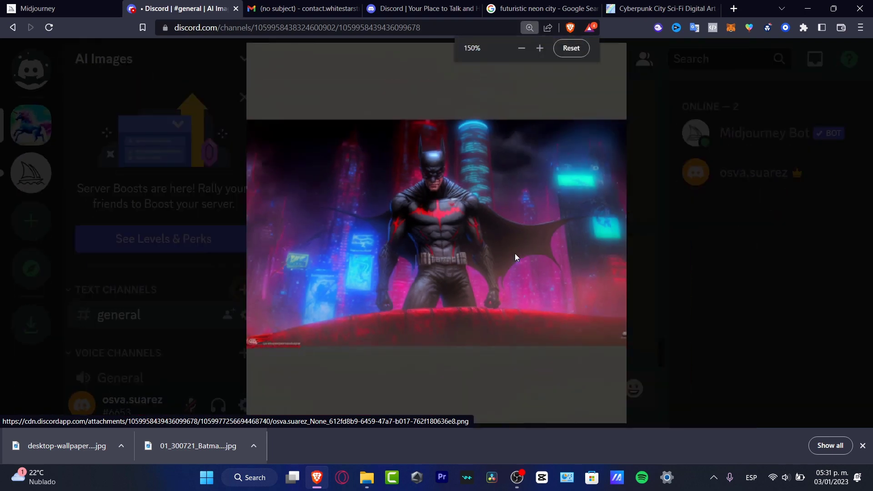
{"action": "key", "text": "ctrl+minus"}
{"action": "key", "text": "ctrl+minus"}
{"action": "key", "text": "ctrl+minus"}
{"action": "key", "text": "ctrl+minus"}
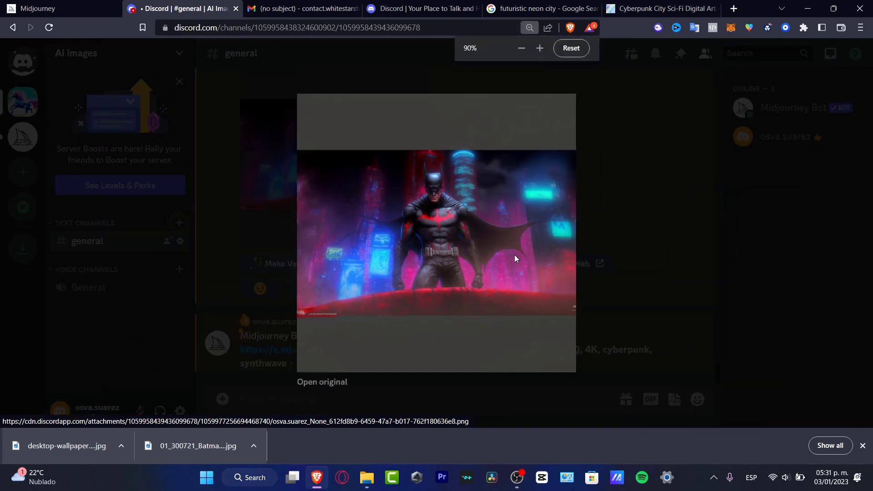
{"action": "key", "text": "ctrl+plus"}
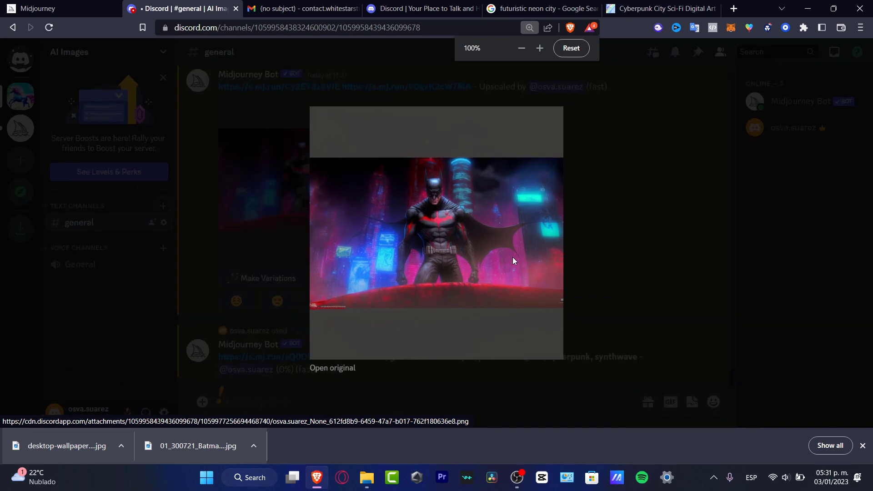
{"action": "left_click", "coordinate": [609, 222]}
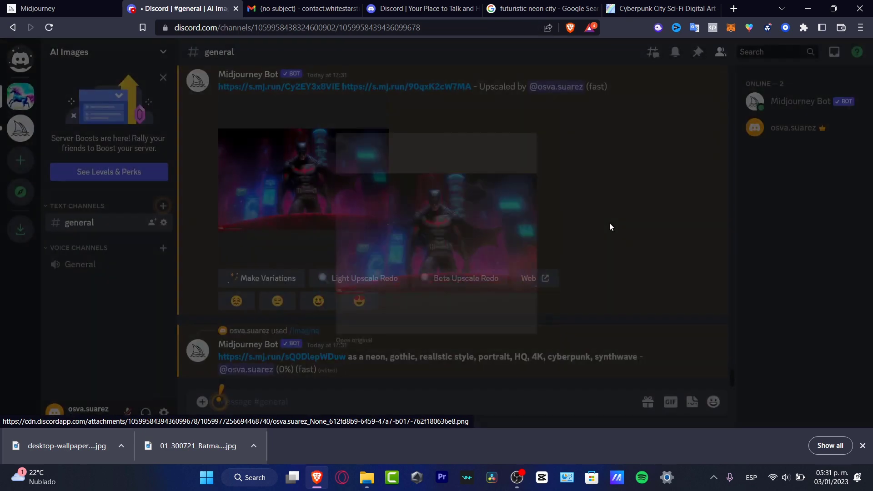